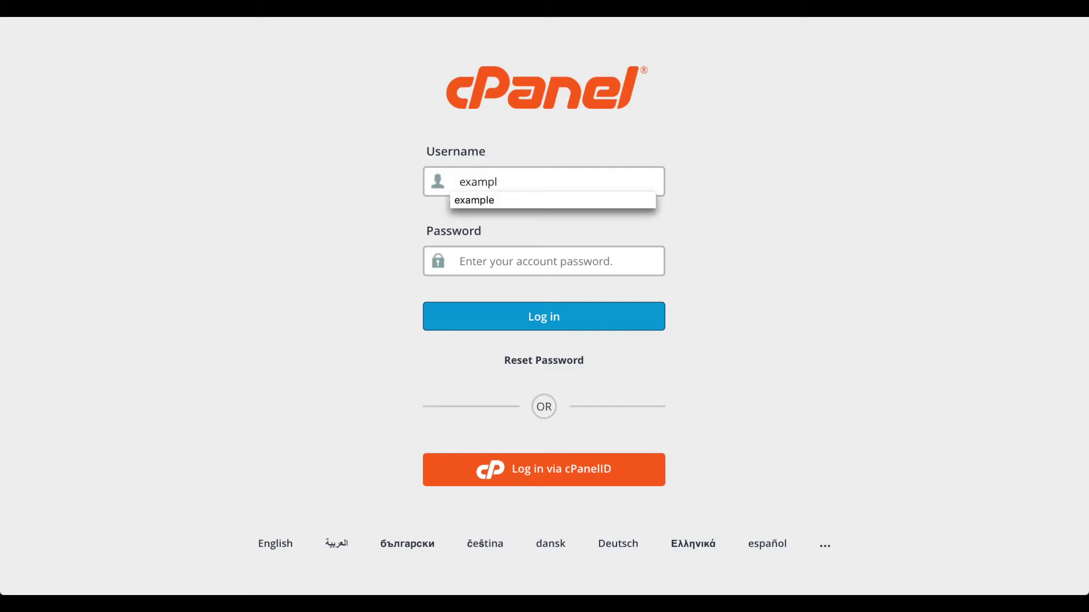
Step: Sign in to cPanel with the account username and password
key(Tab)
text(password)
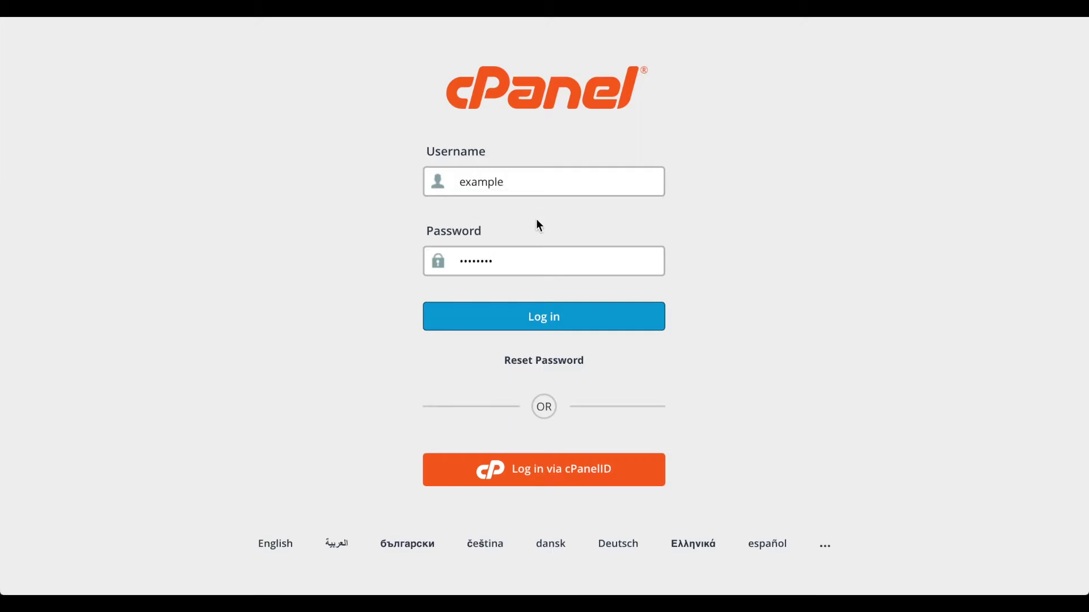
click(520, 318)
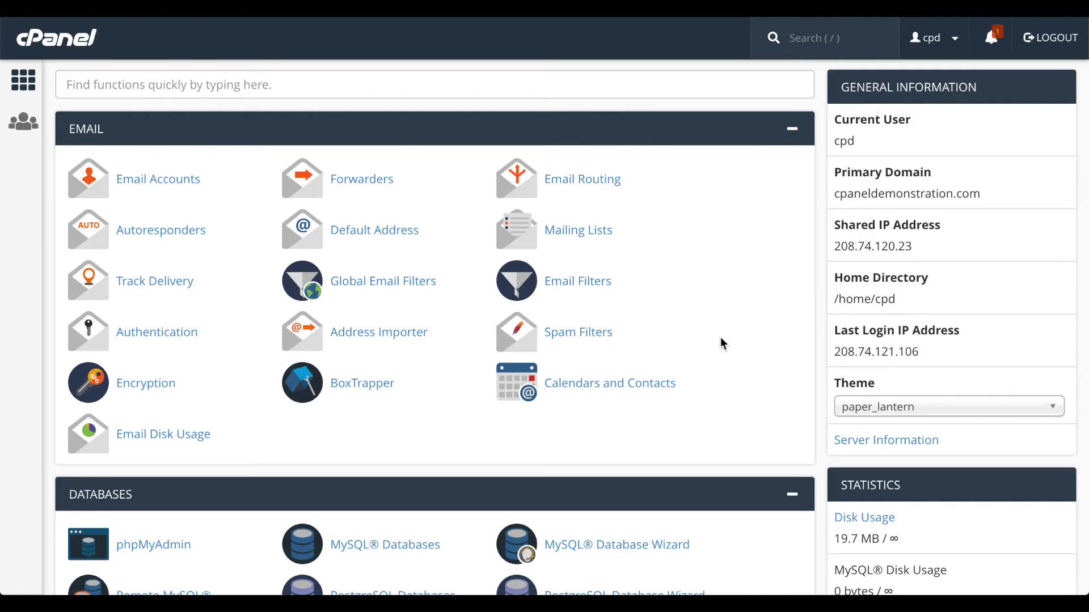
Step: Open Directory Privacy from the Files section
scroll(720, 344, down, 10)
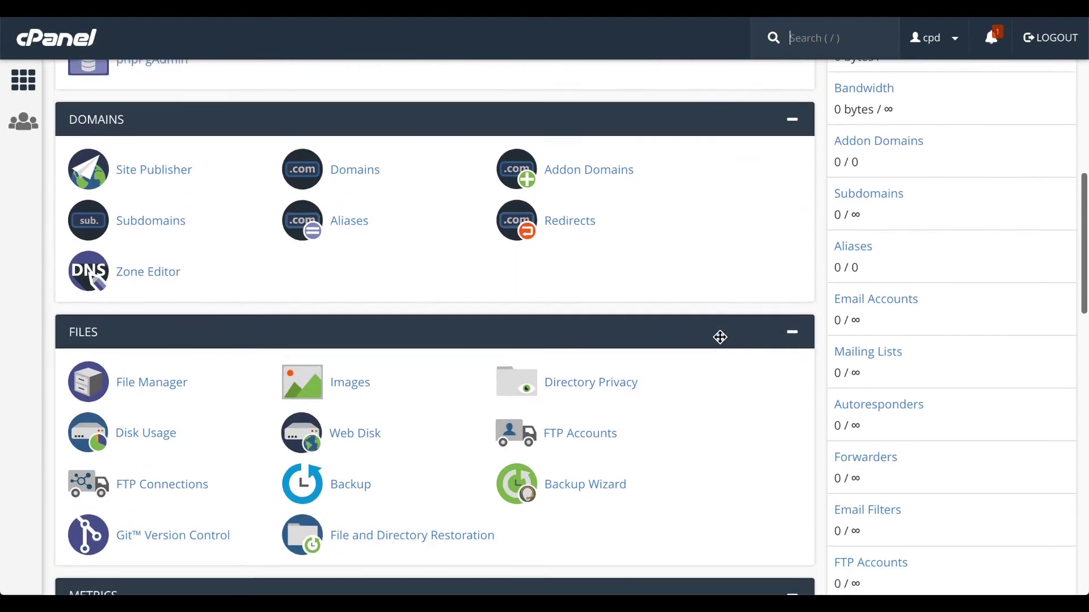
scroll(720, 336, down, 1)
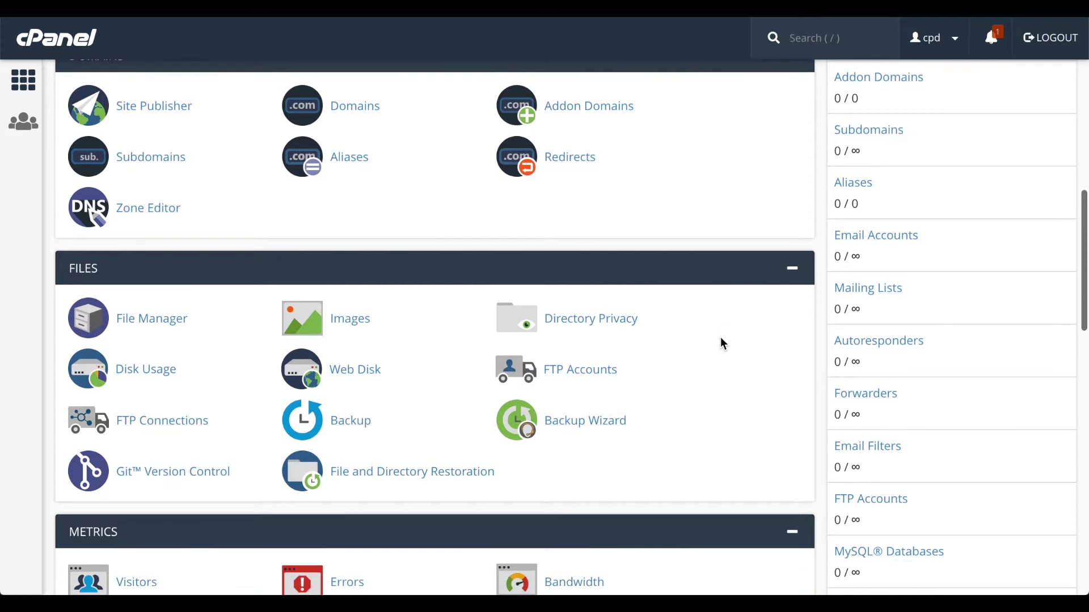
click(613, 324)
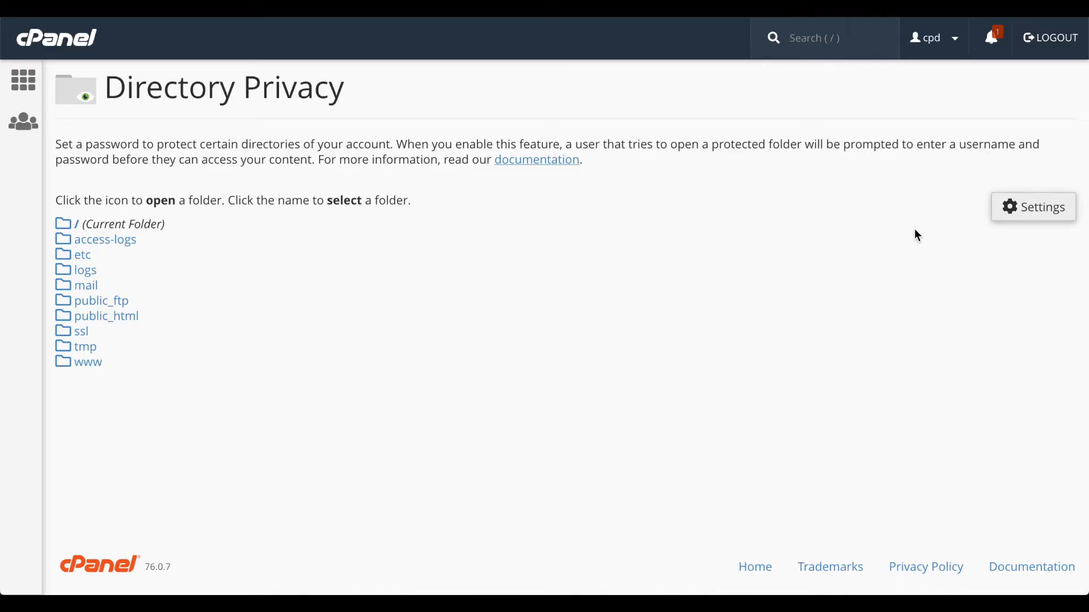
Step: Start Directory Privacy at the domain's Document Root, peek into TestFolder, then return to public_html
click(1026, 213)
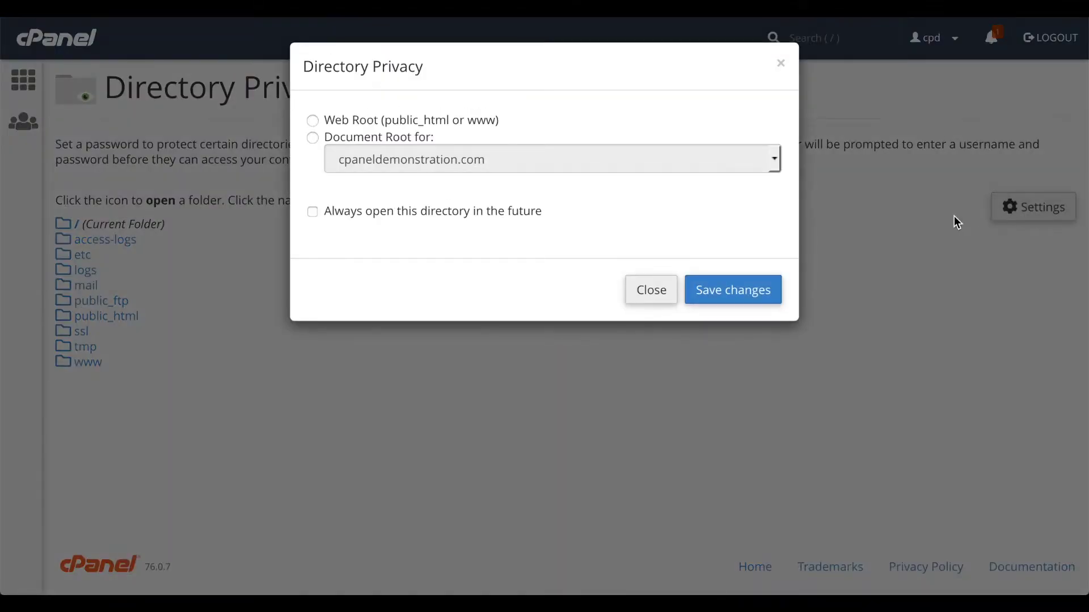
click(417, 143)
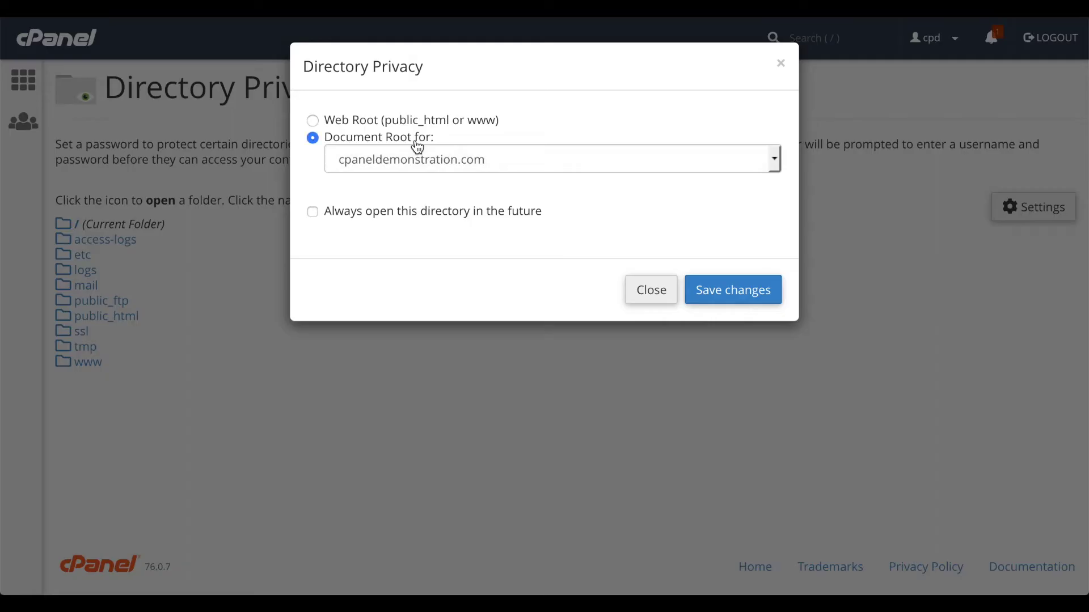
click(741, 291)
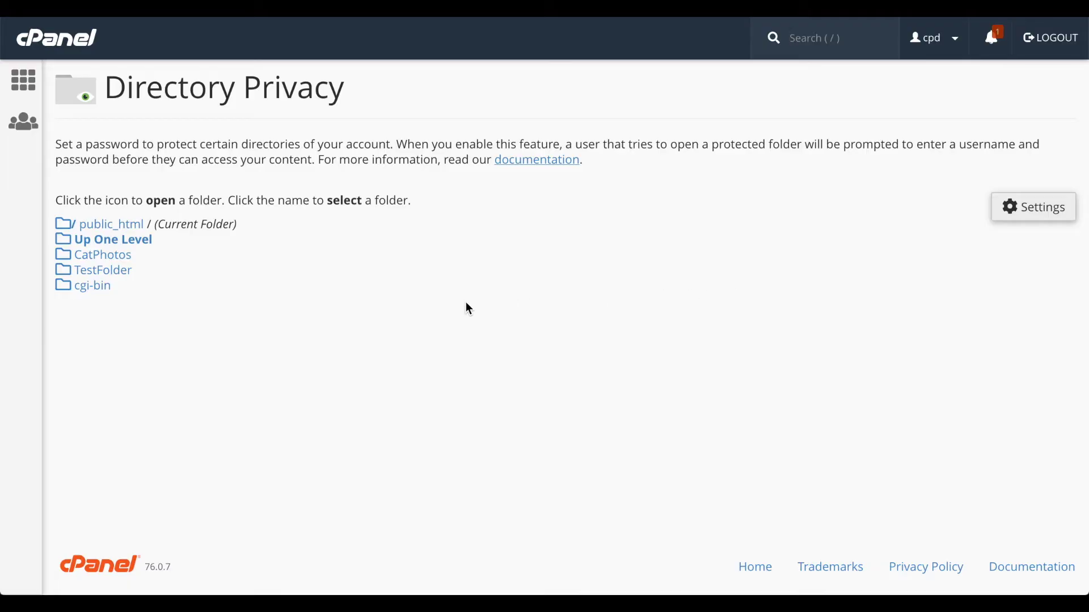
click(63, 271)
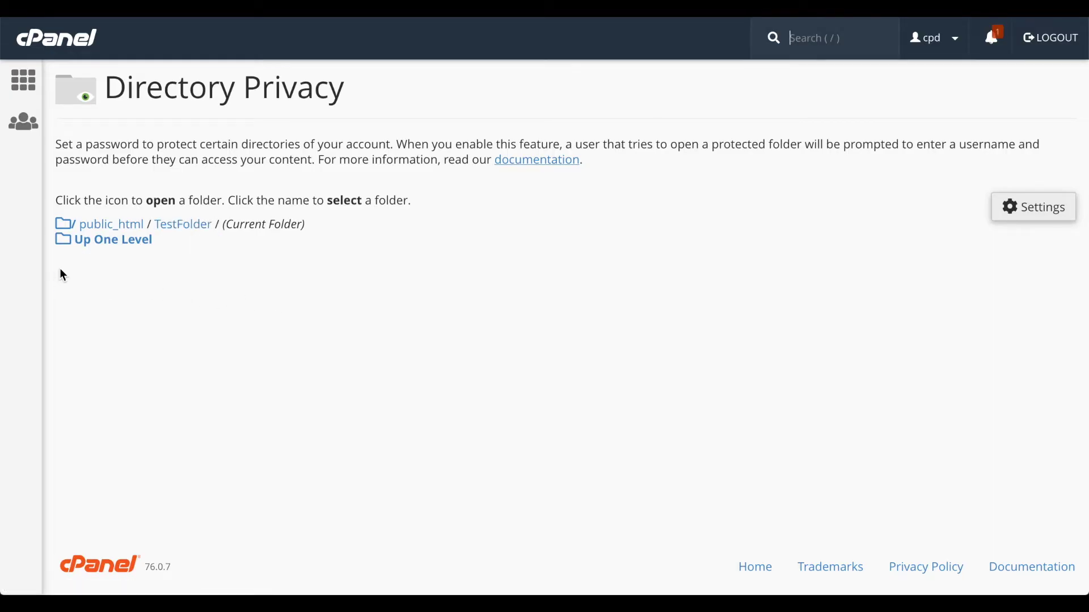
click(107, 249)
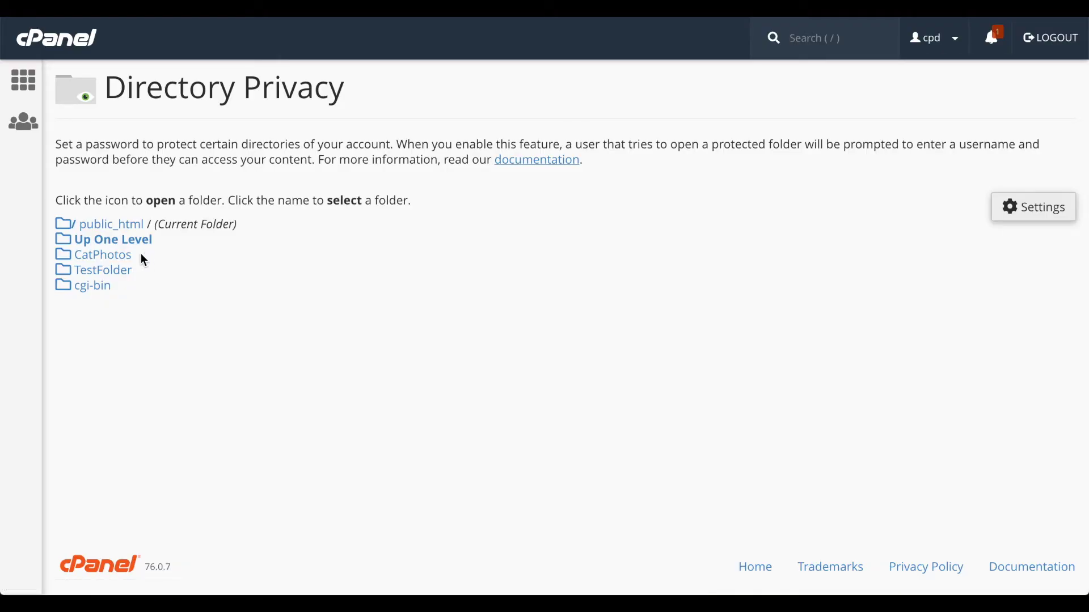
Step: Password-protect CatPhotos under the name 'Catphotos', save, and return to its permissions form
click(122, 261)
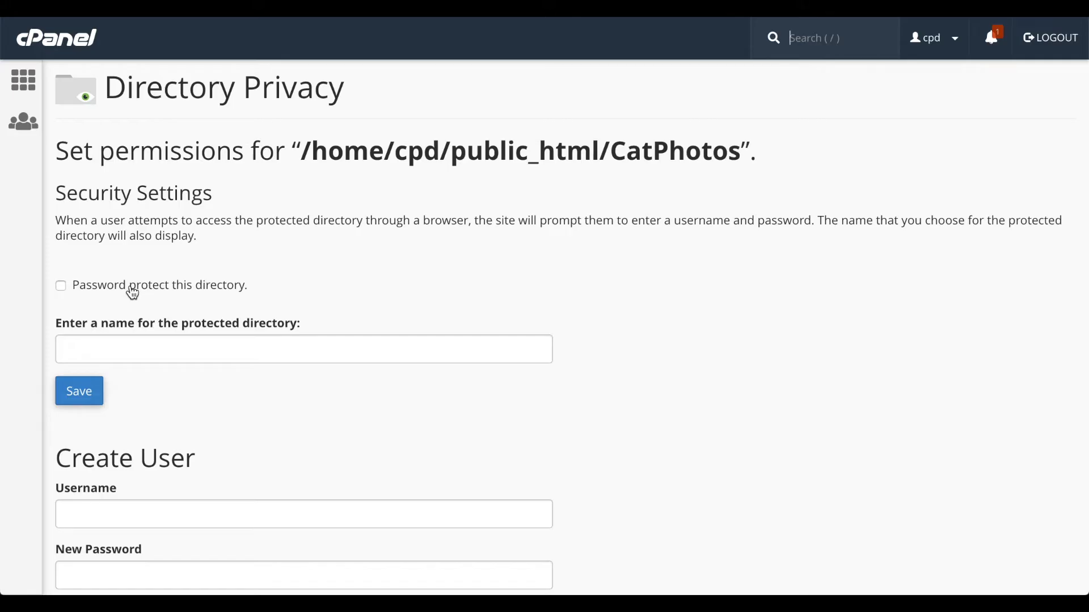
click(133, 293)
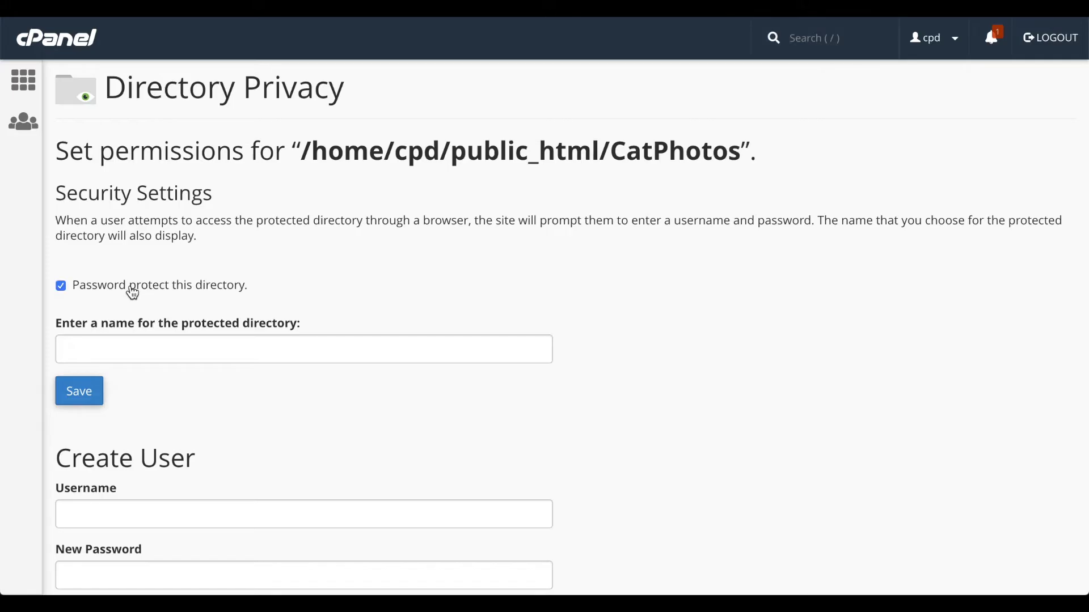
click(163, 348)
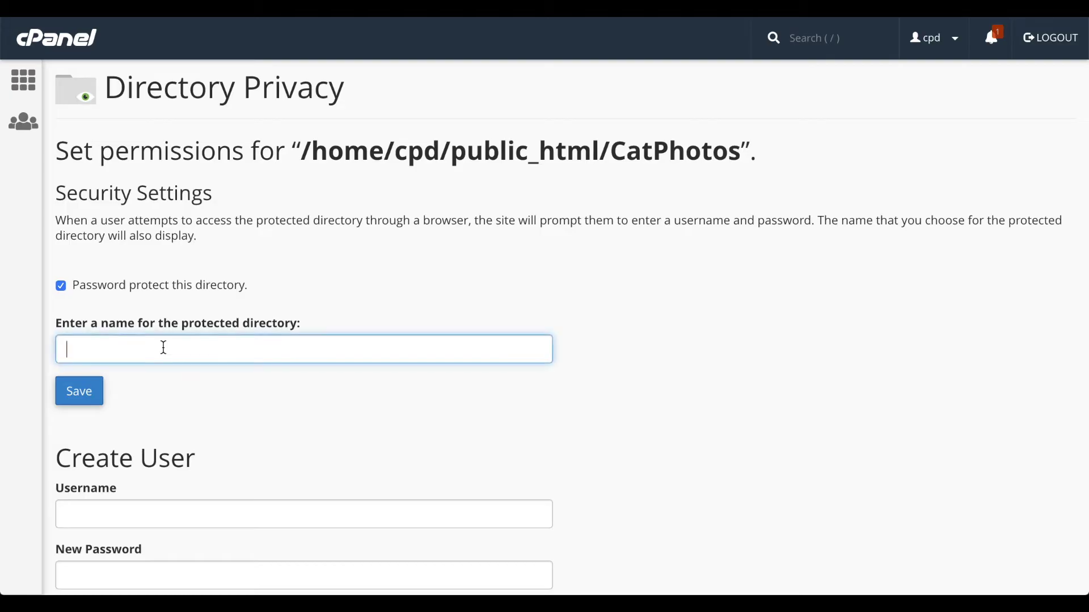
text(Catphotos)
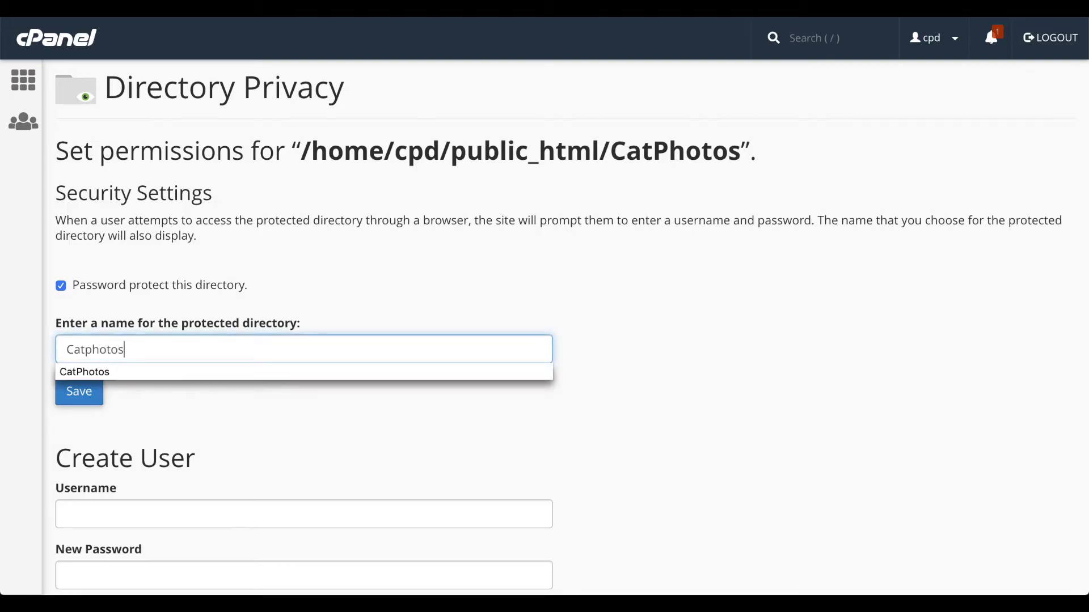
click(145, 403)
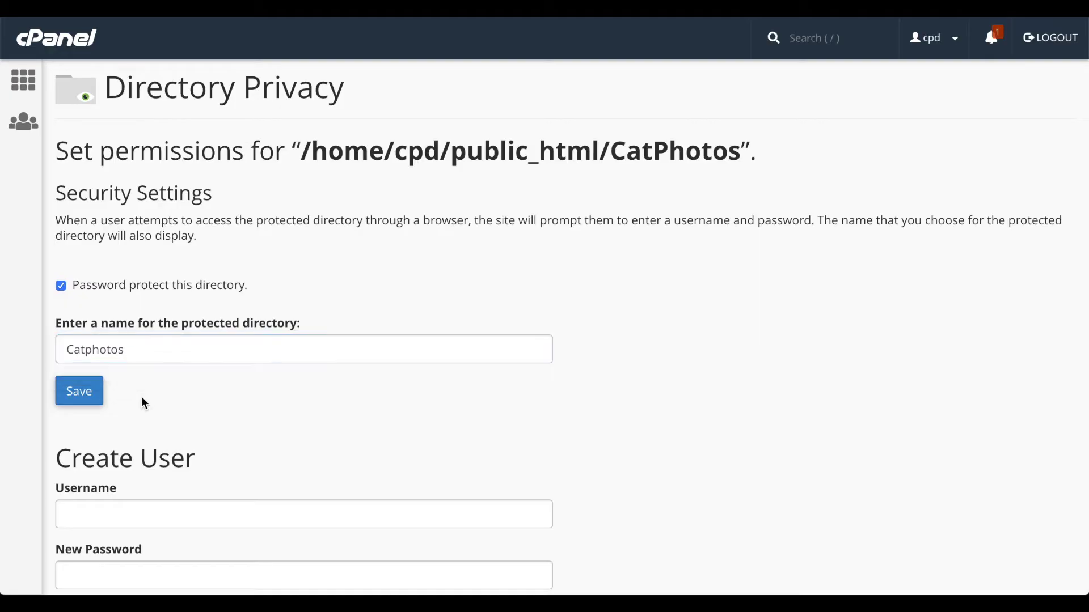
click(91, 404)
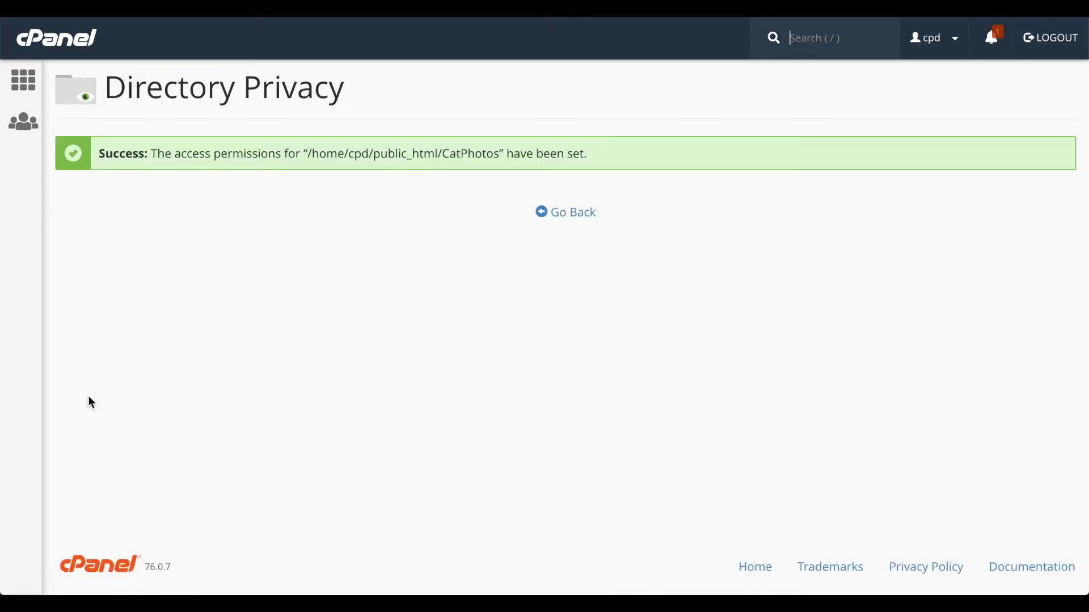
click(565, 214)
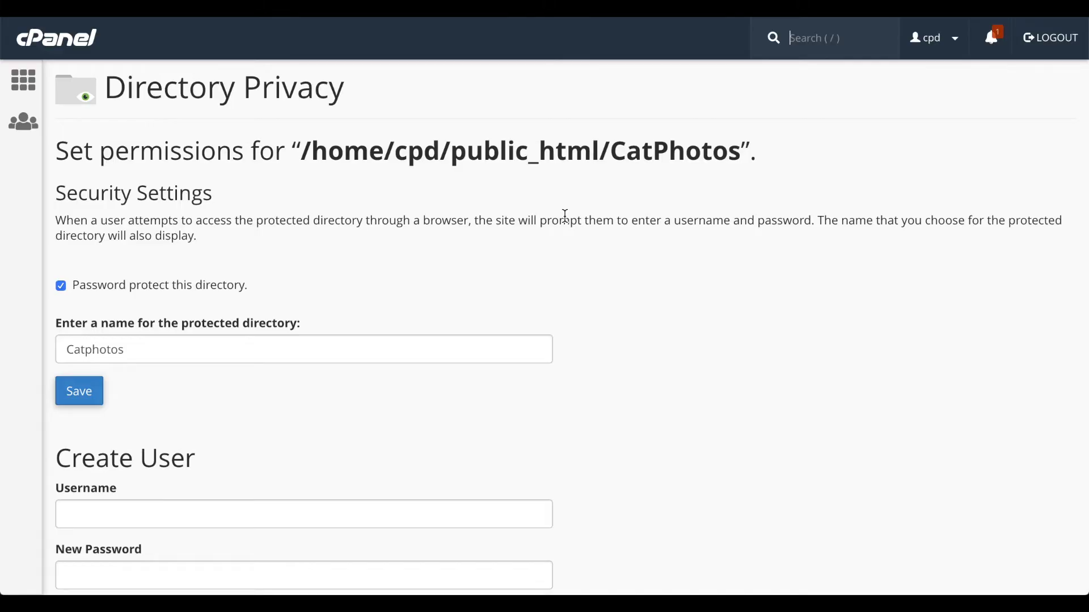
Step: Fill in the new authorized user's username, password and password confirmation
scroll(565, 215, down, 5)
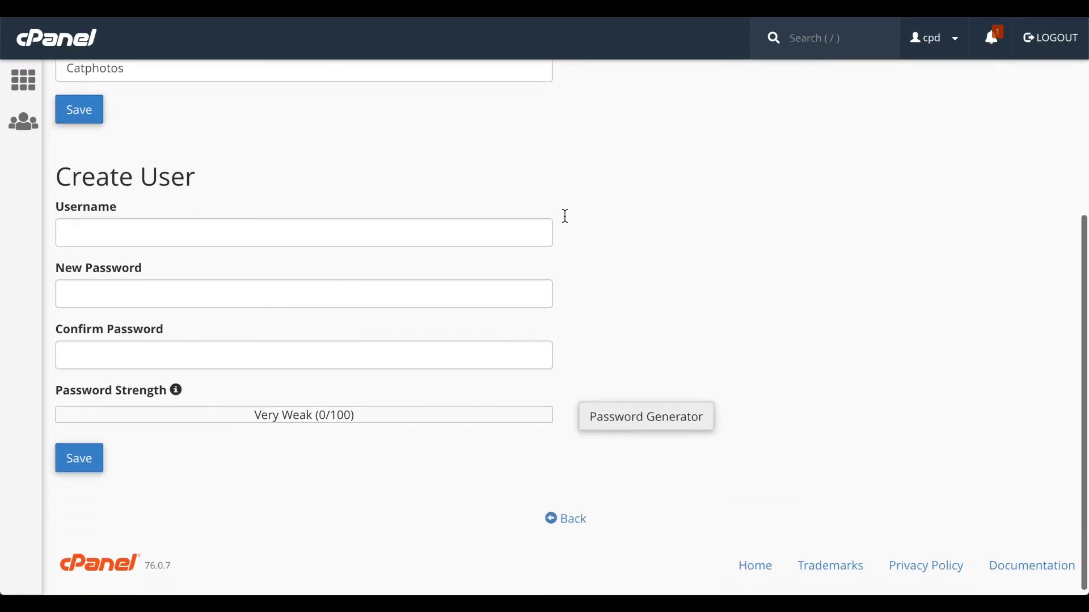
click(514, 234)
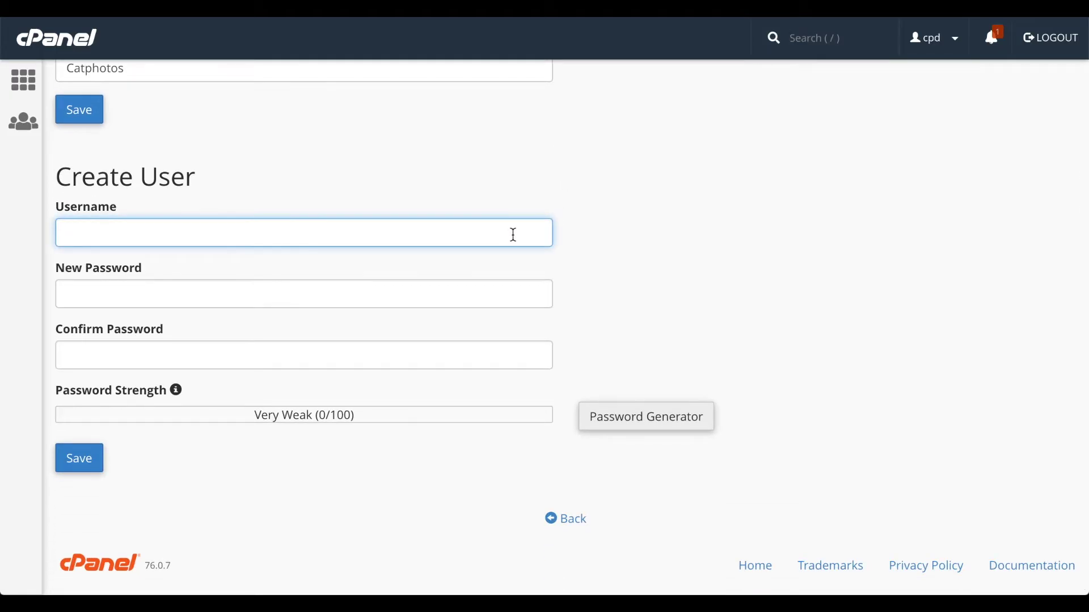
text(user)
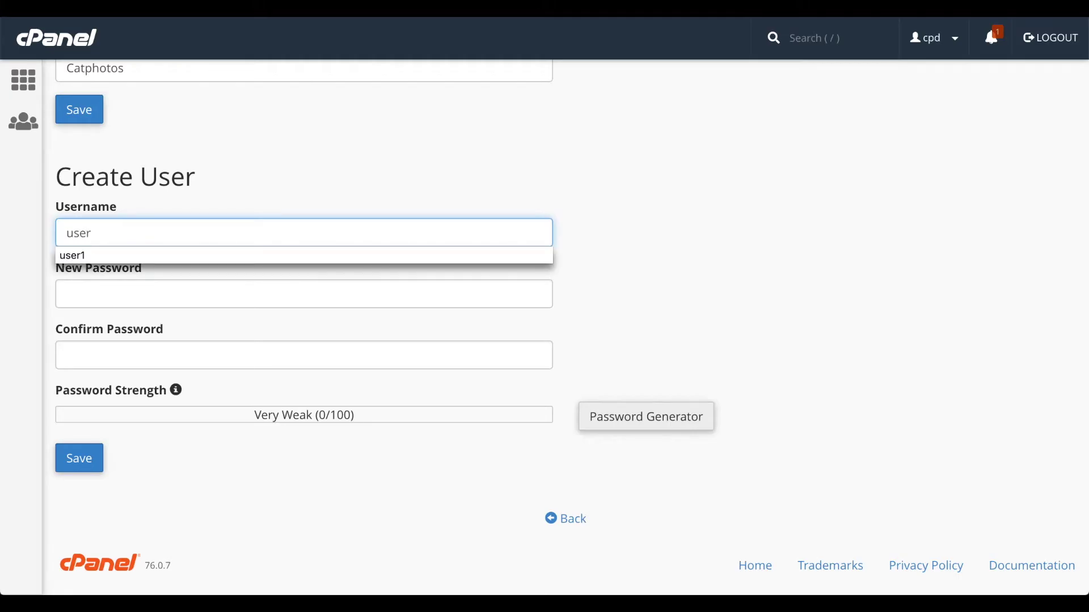
click(304, 294)
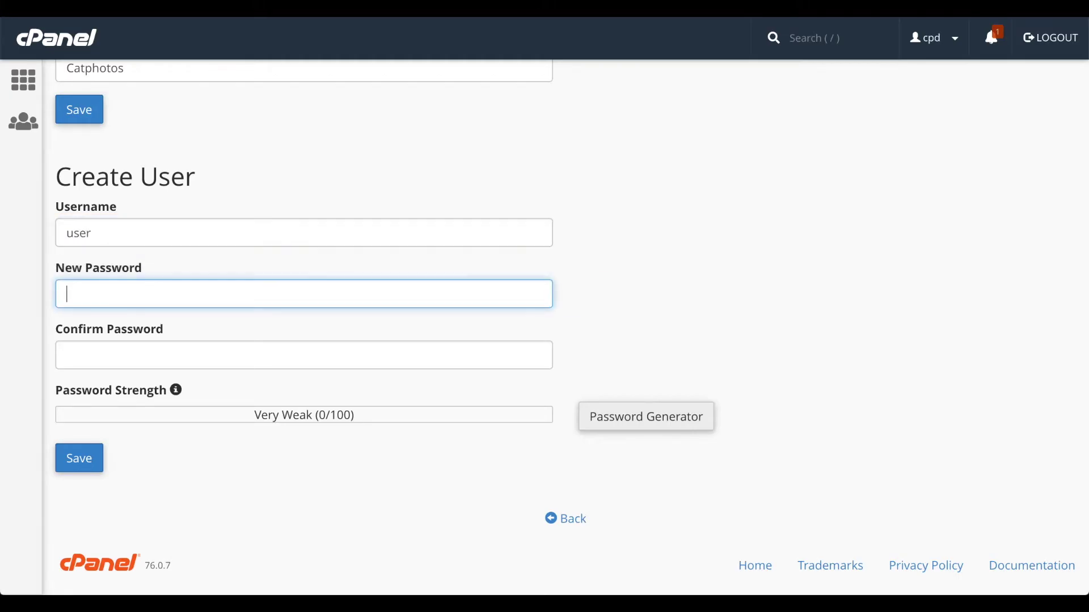
text(********)
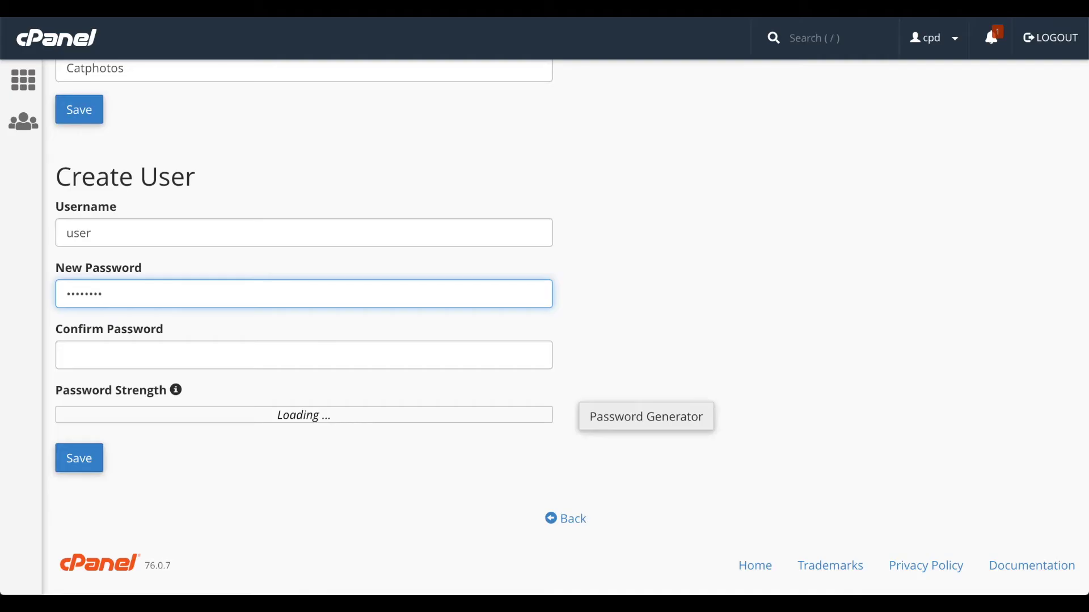
click(304, 355)
text(****)
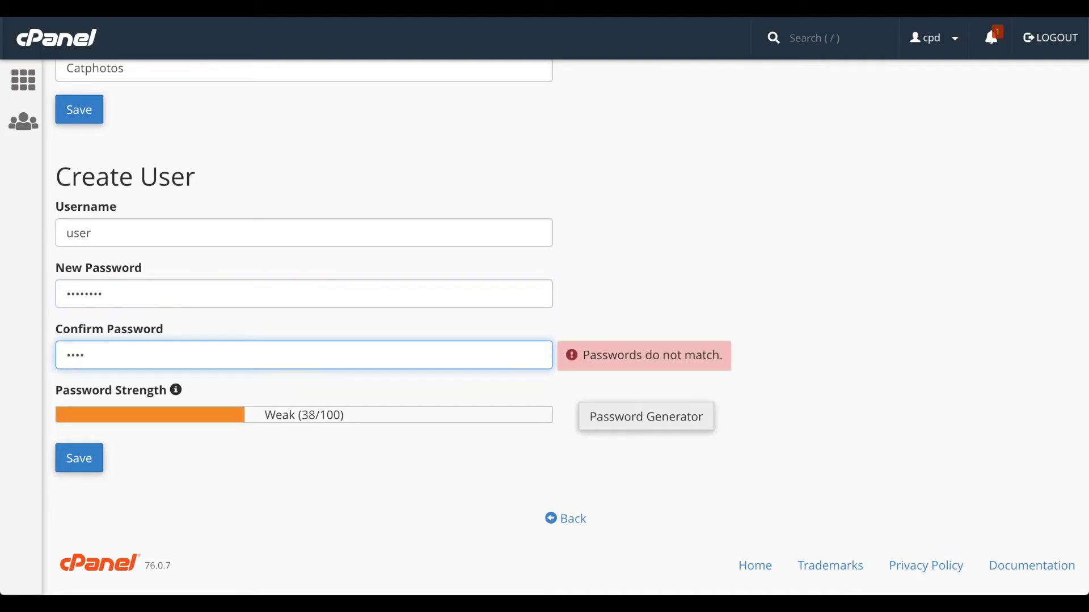
text(****)
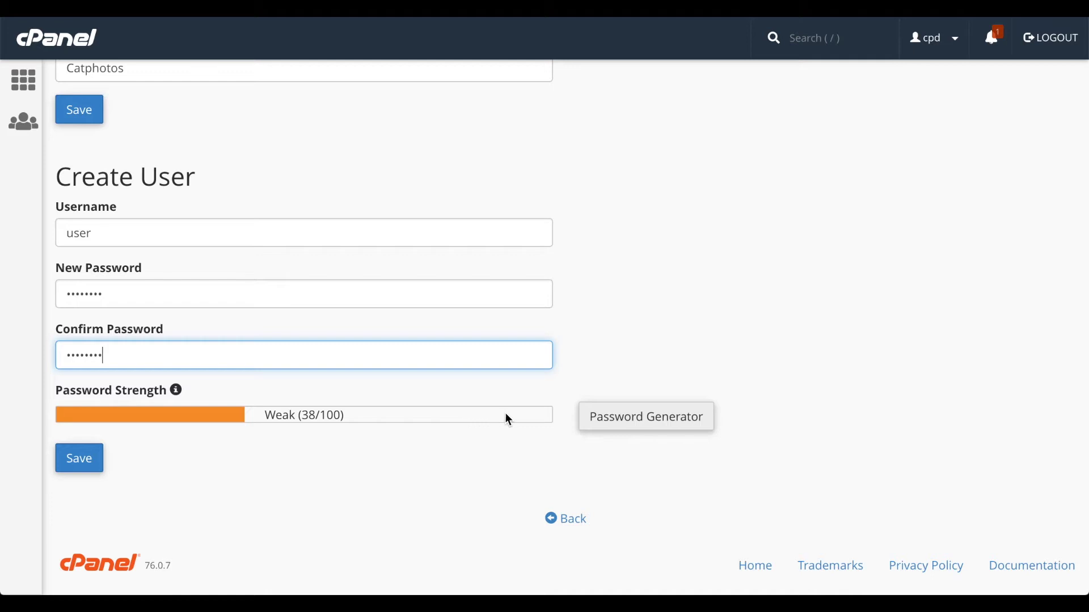
Step: Try the Password Generator's lowercase, numbers and symbols options, cancel it, and save the user
click(618, 419)
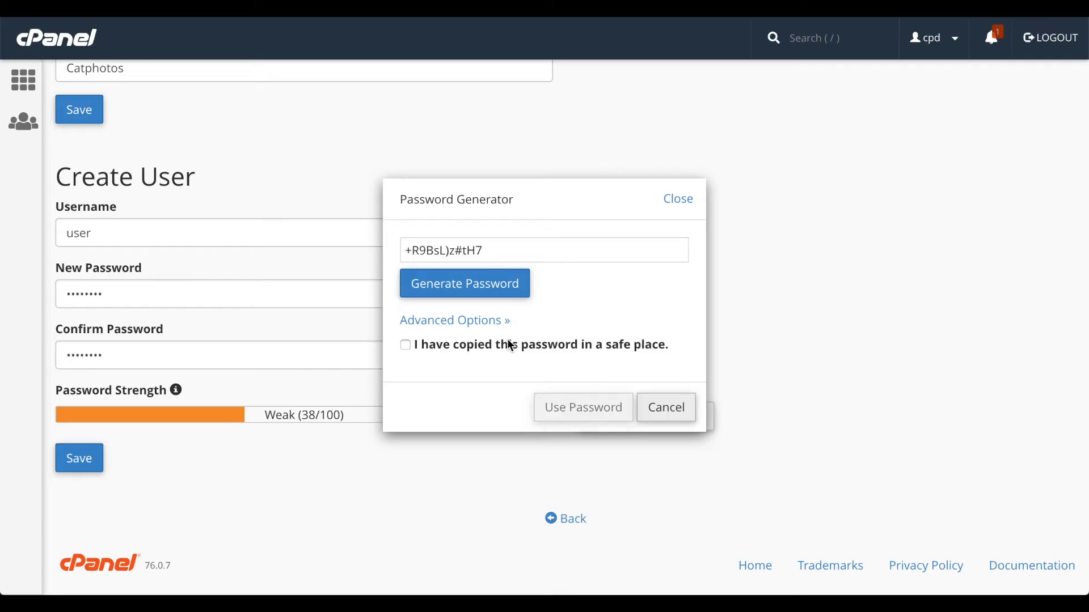
click(469, 283)
click(468, 283)
click(469, 283)
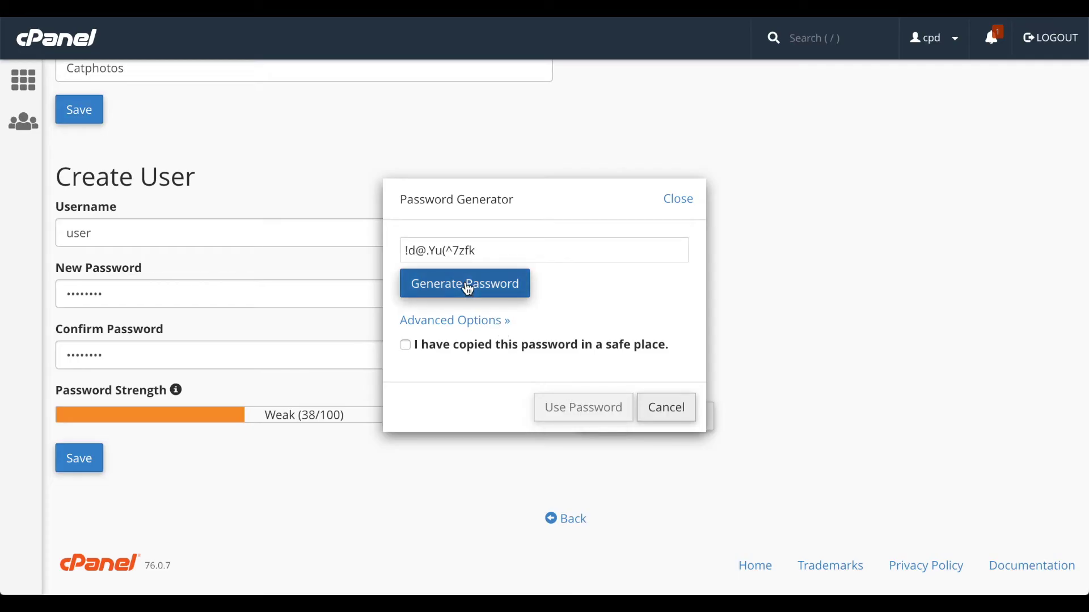
click(468, 321)
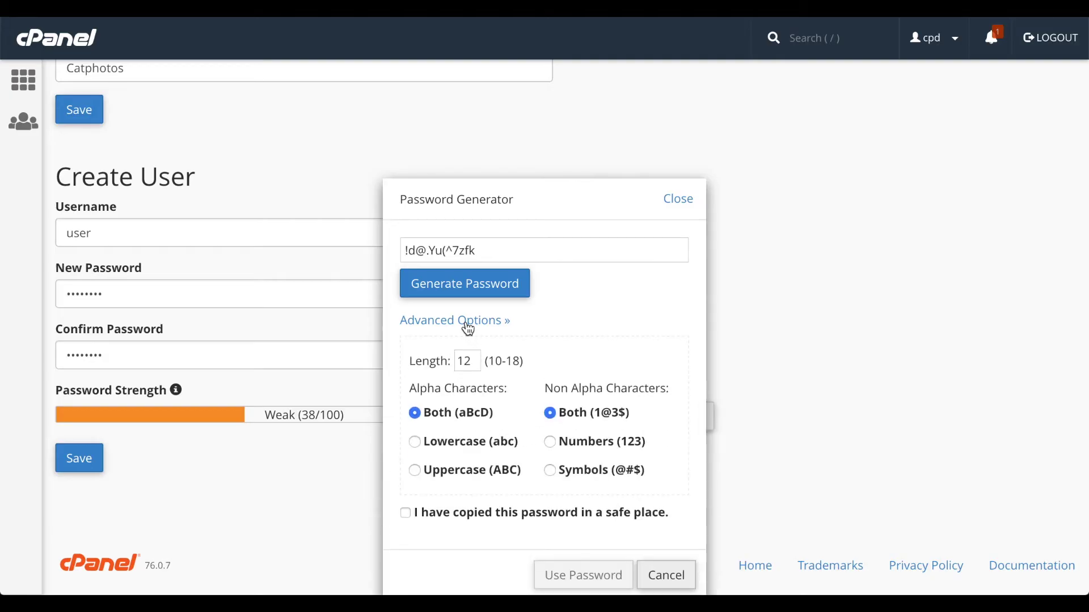
click(457, 448)
click(553, 446)
click(560, 472)
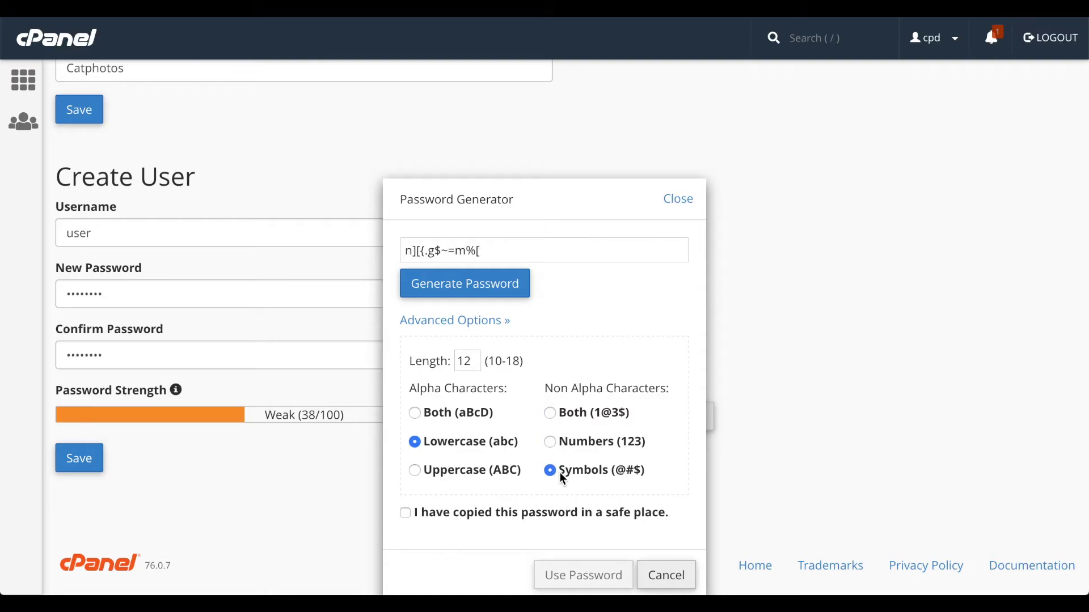
click(665, 575)
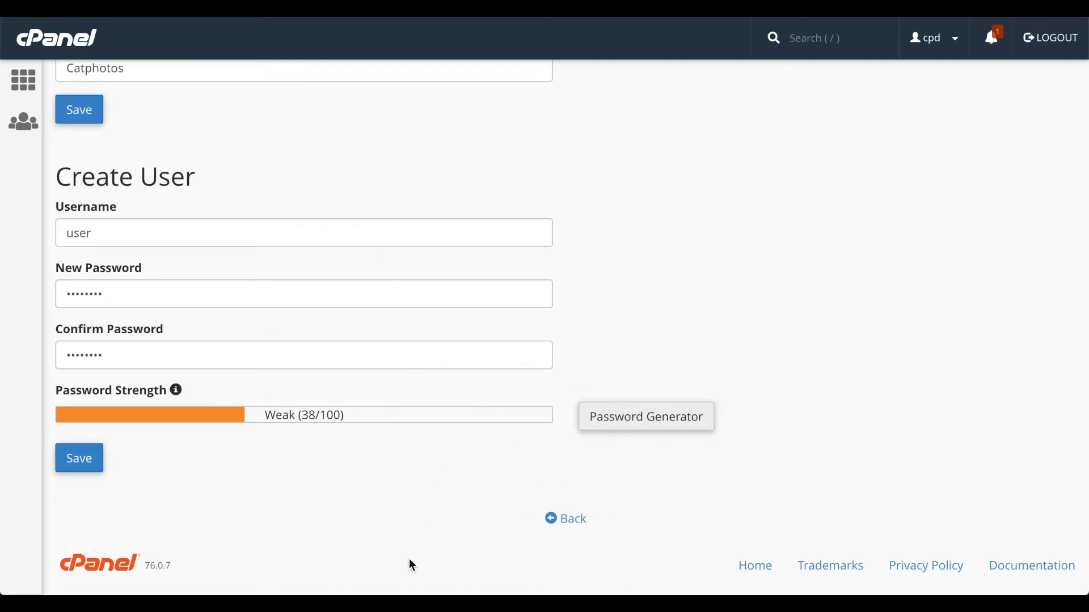
click(85, 466)
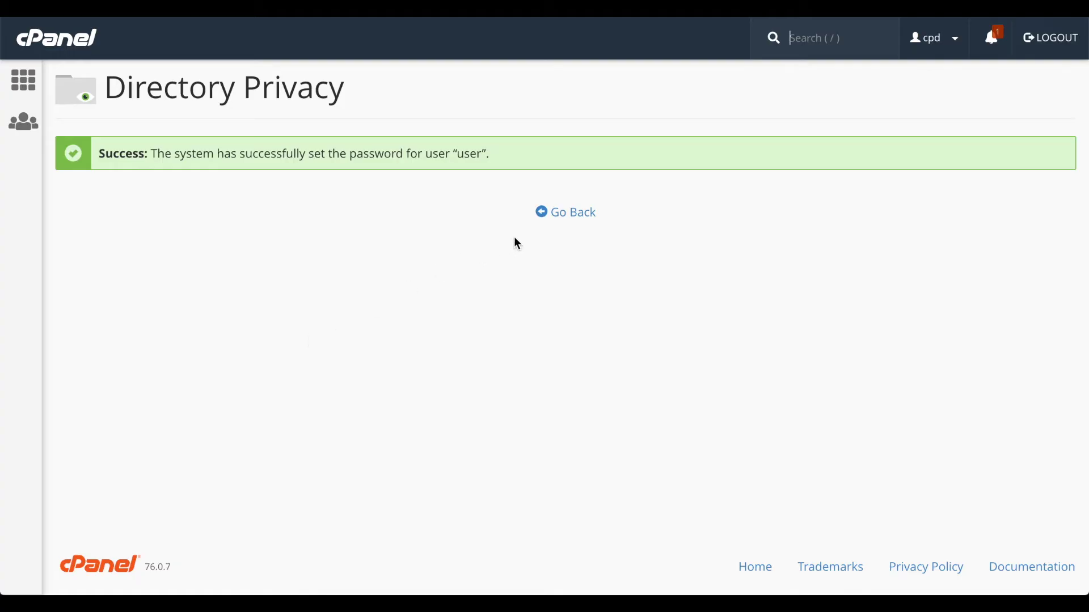
click(566, 213)
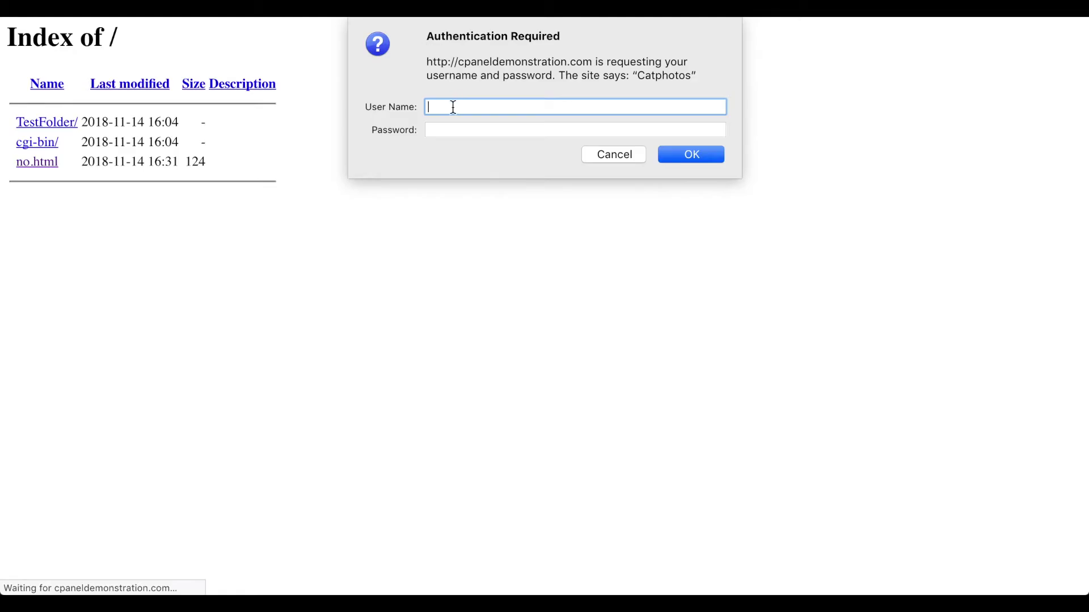
Step: Confirm the CatPhotos login prompt blocks repeated attempts with empty credentials
click(688, 158)
click(689, 159)
click(689, 159)
Step: Log in to the protected CatPhotos listing with the authorized user's credentials
text(user)
key(Tab)
text(password)
click(692, 154)
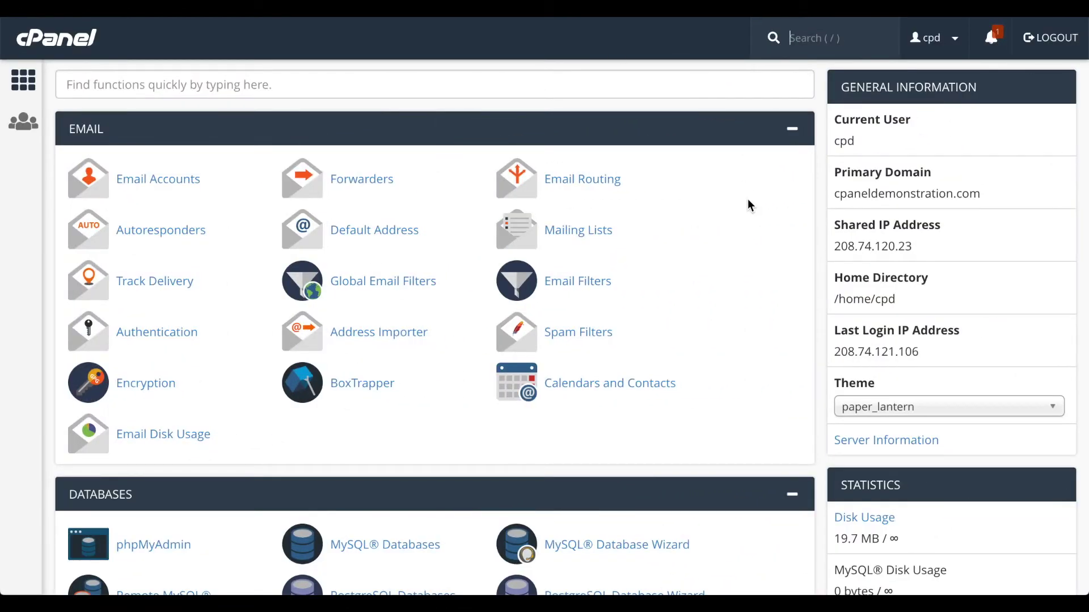
Step: In Directory Privacy, uncheck password protection on public_html/CatPhotos and save
scroll(747, 201, down, 6)
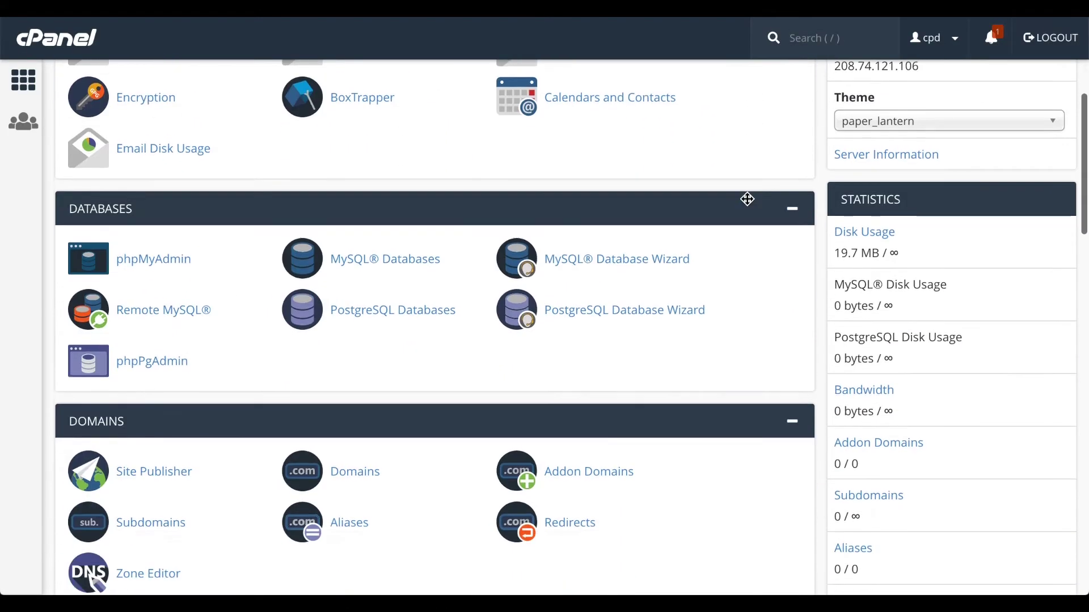
scroll(748, 199, down, 7)
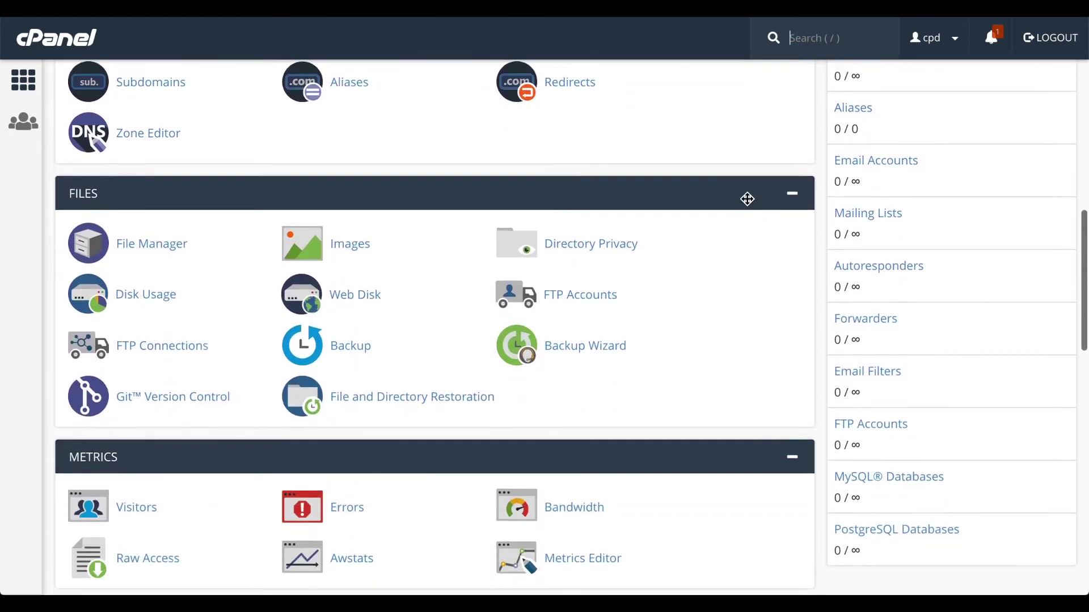
click(609, 216)
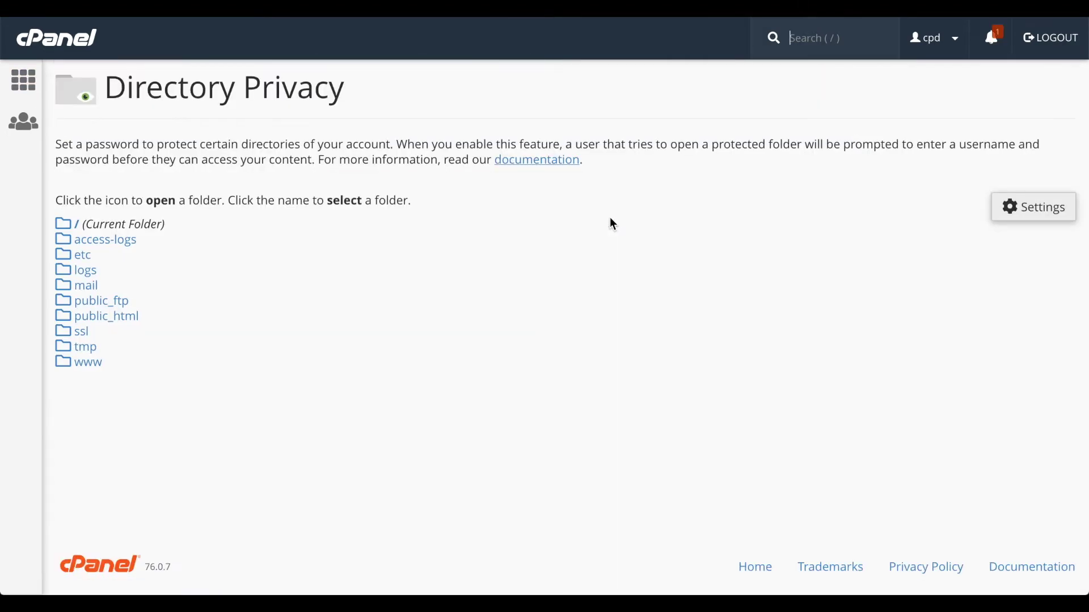
click(63, 315)
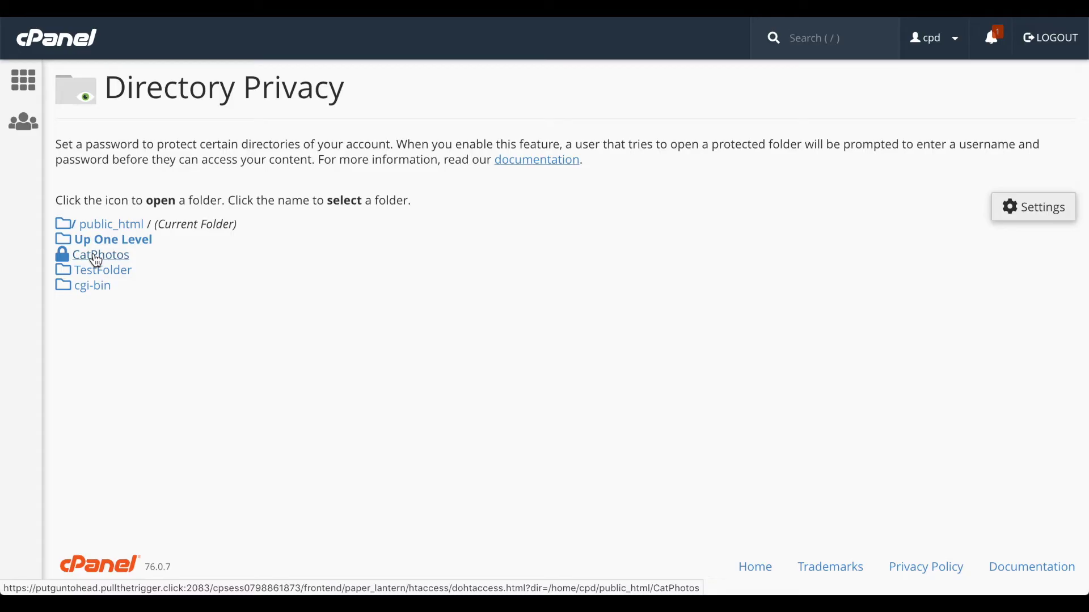
click(96, 260)
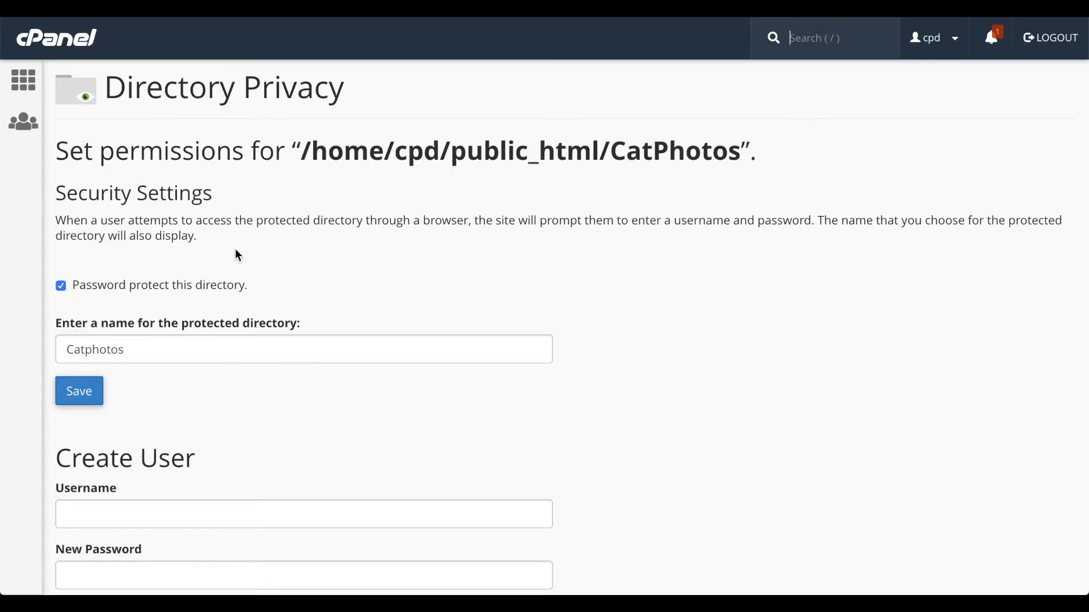
click(194, 289)
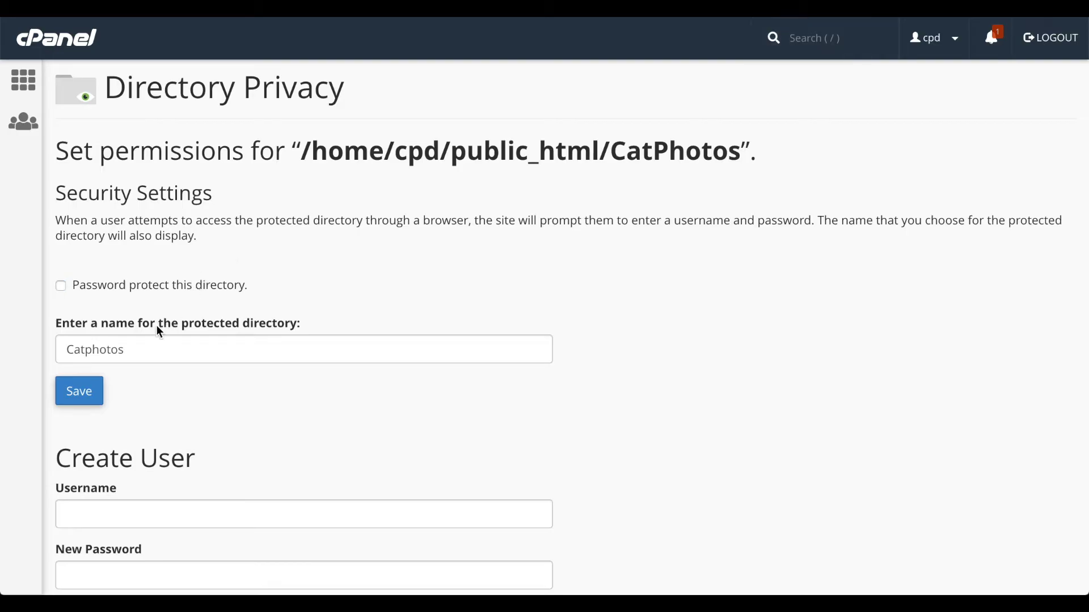
click(90, 398)
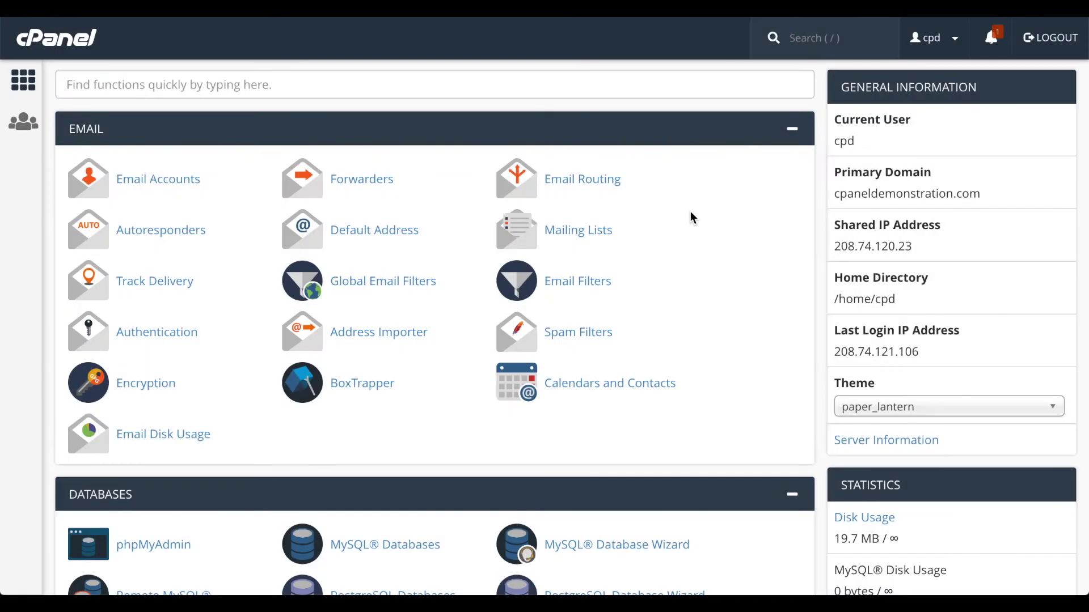
Step: Set Leech Protection to start browsing at the domain's Document Root
scroll(692, 217, down, 20)
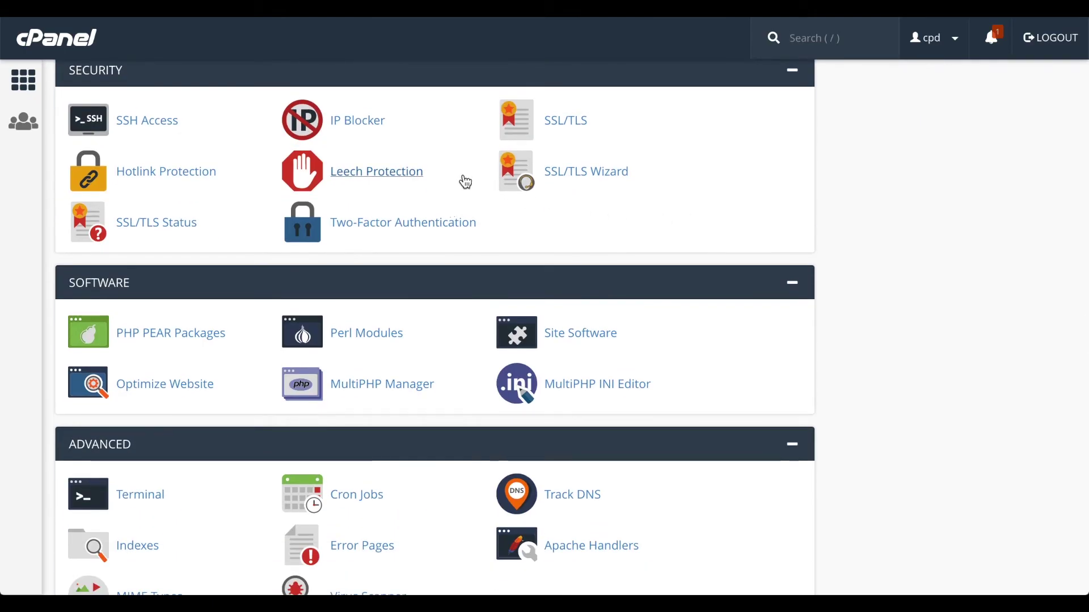
click(407, 173)
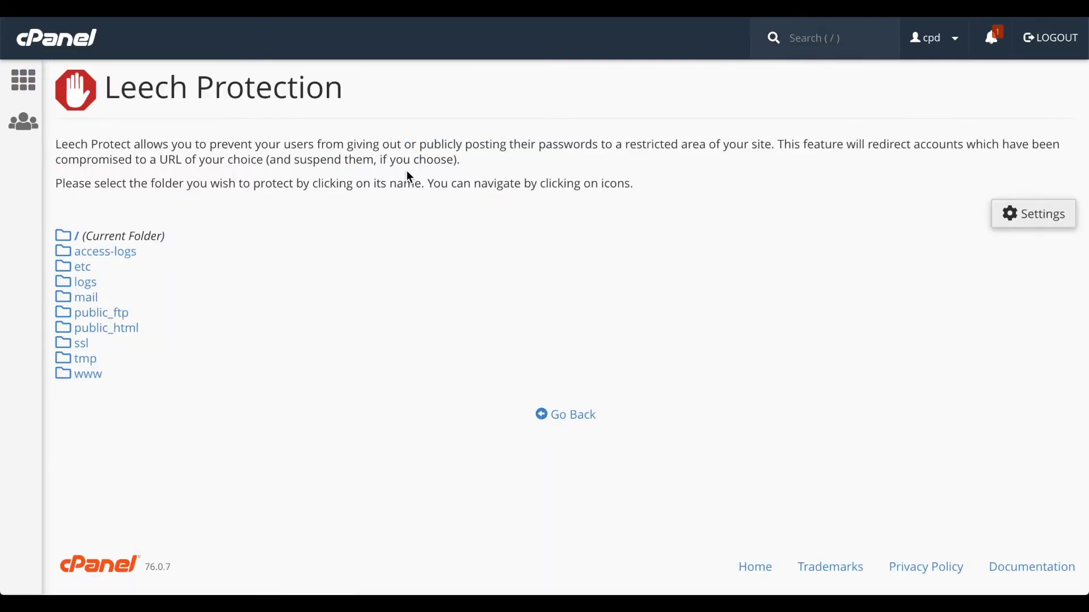
click(1029, 214)
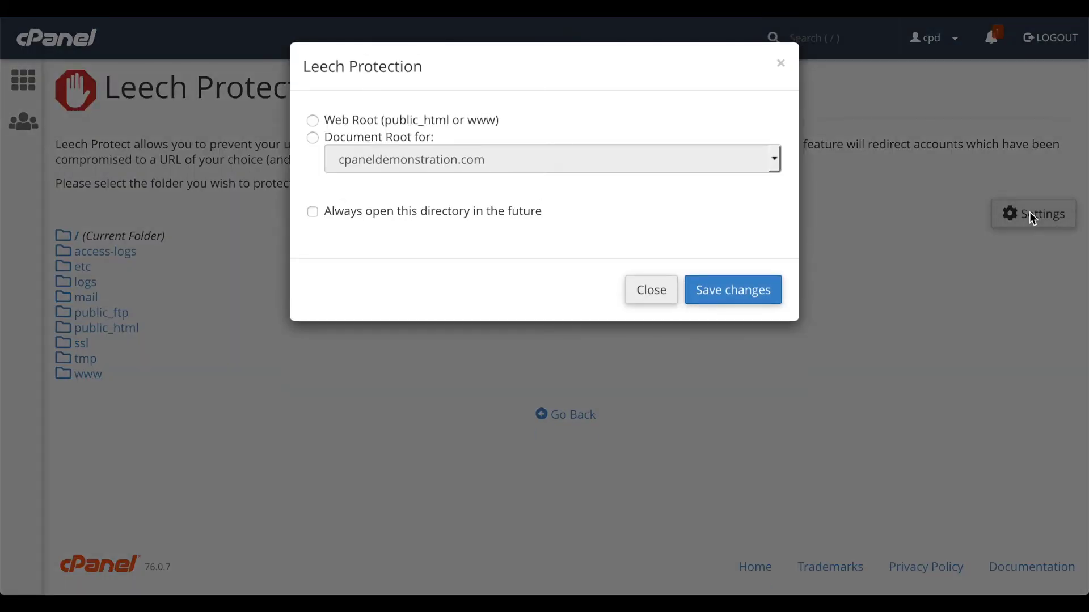
click(420, 145)
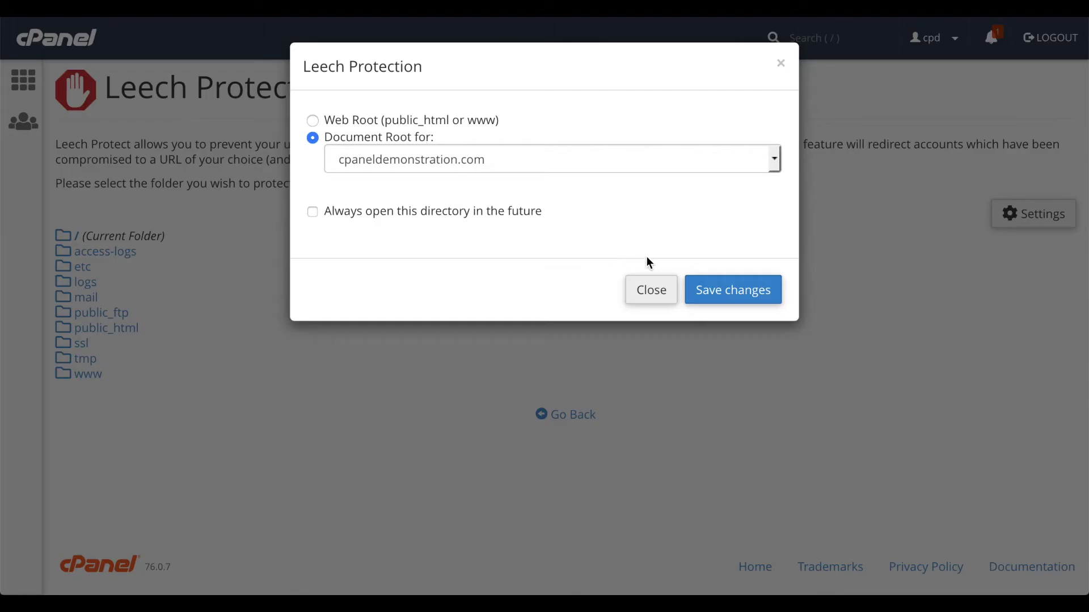
click(728, 290)
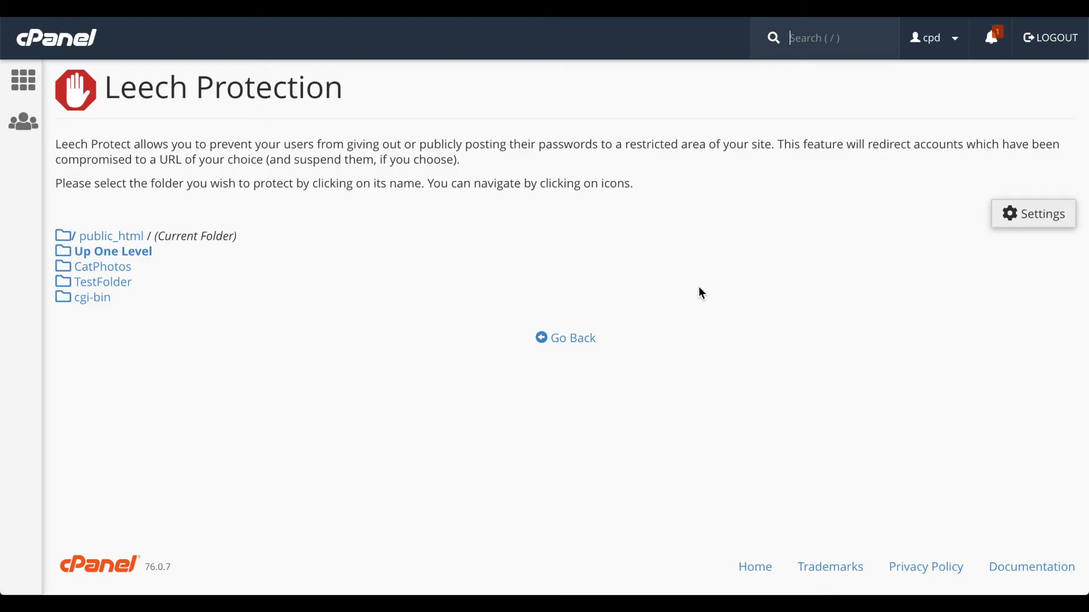
Step: Browse via TestFolder back to public_html and open the CatPhotos leech protection setup
click(64, 287)
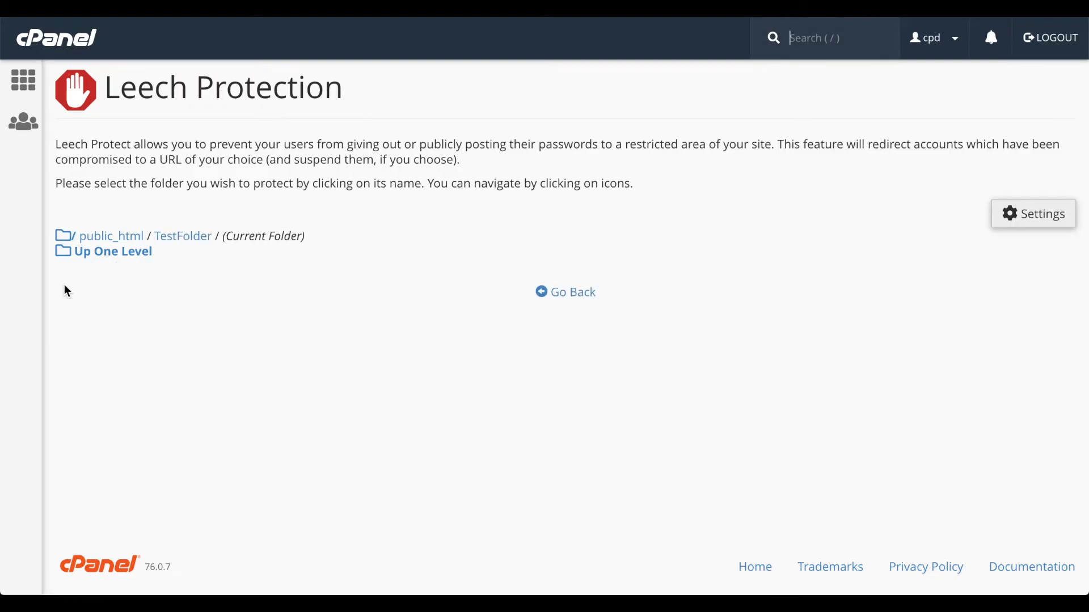
click(119, 257)
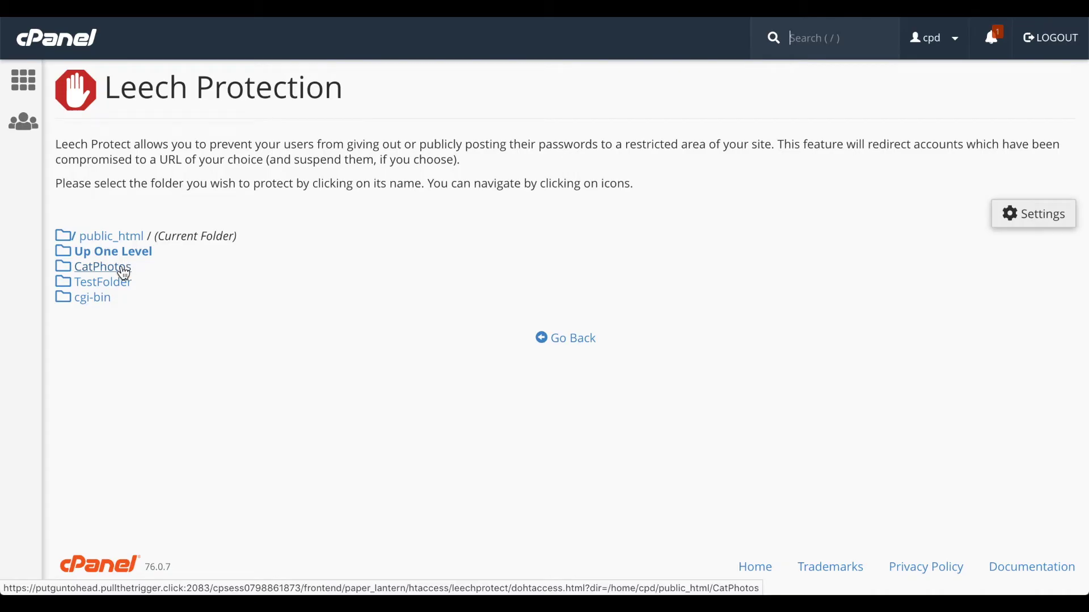
click(124, 273)
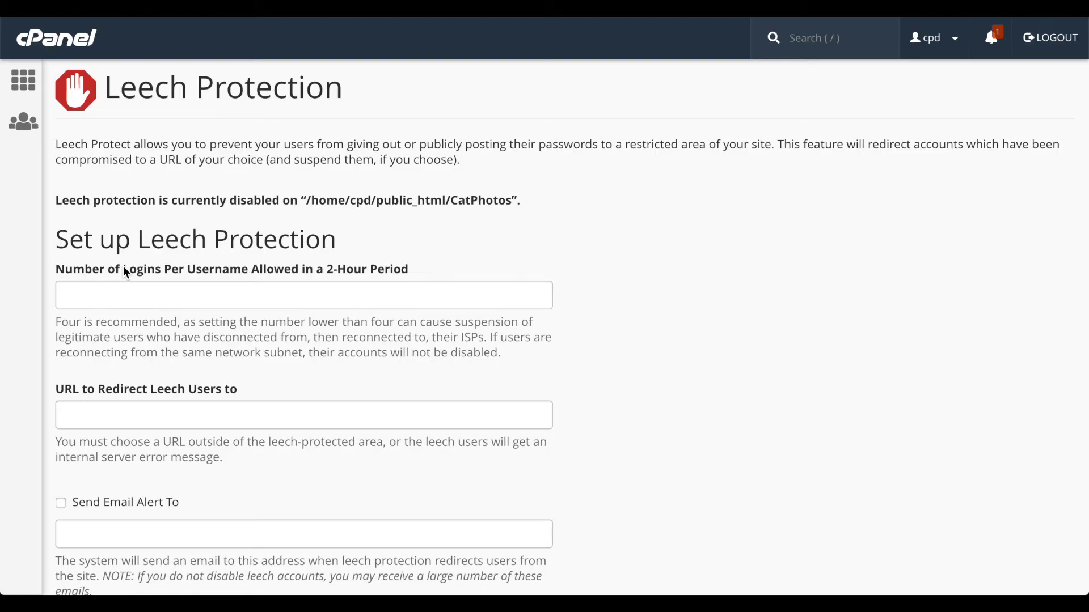
click(158, 293)
text(1)
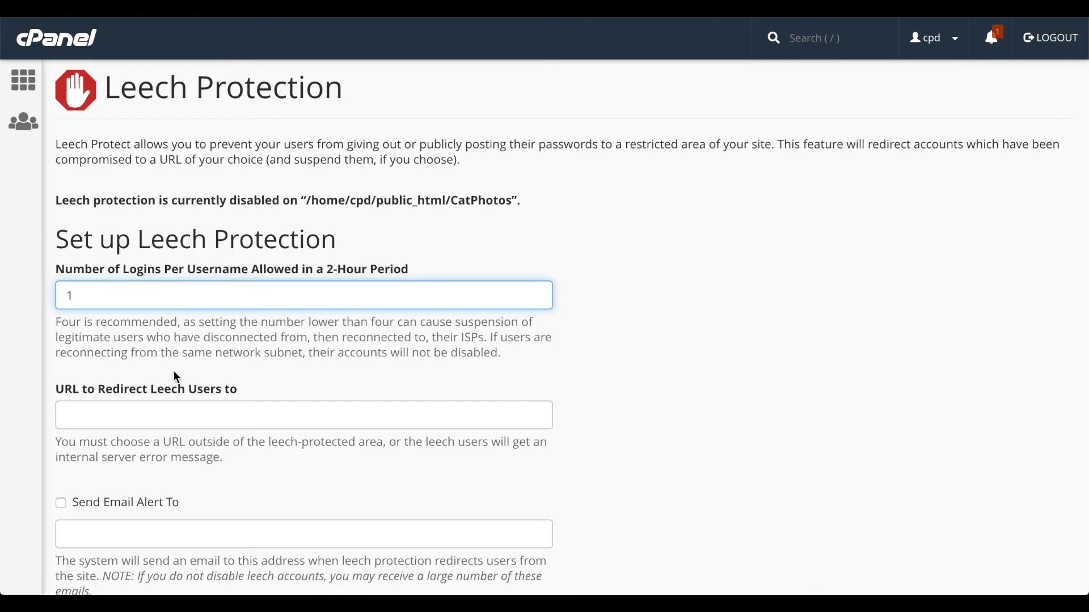
click(179, 415)
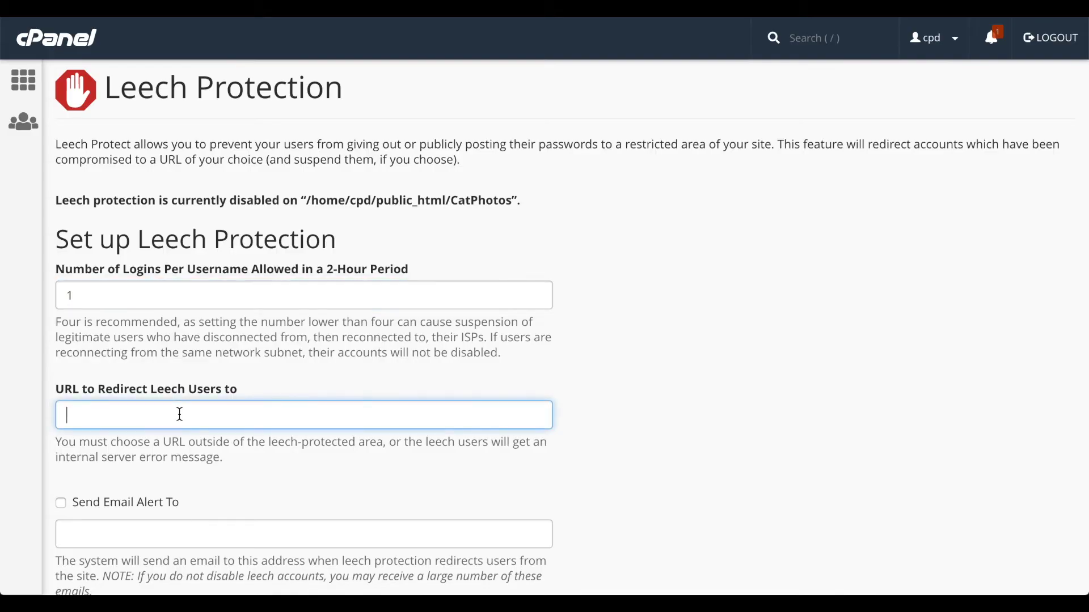
text(http://cpaneldemons)
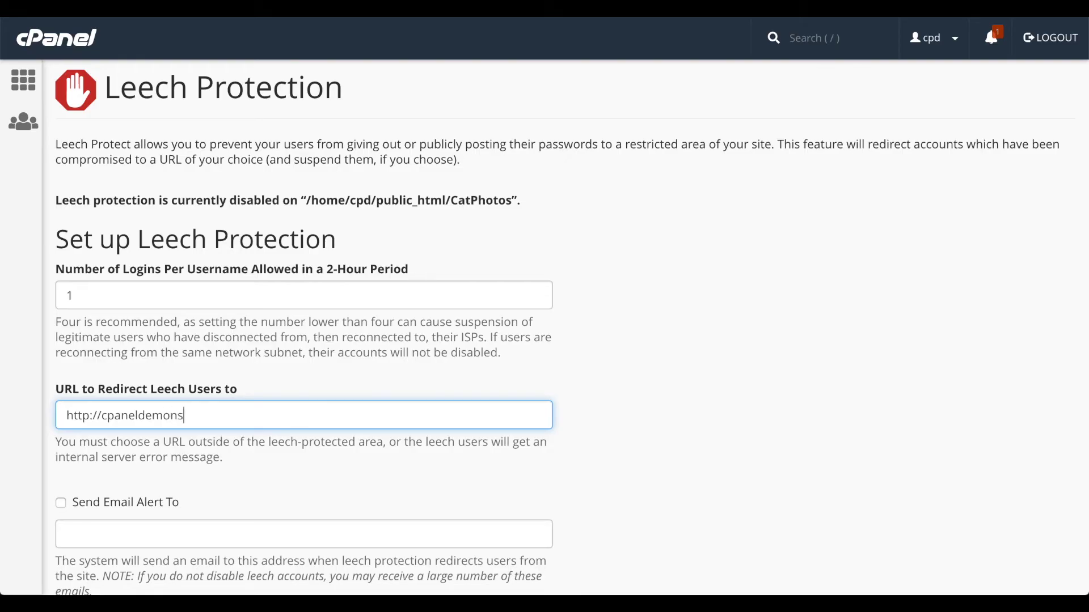
text(tration.com/no.html)
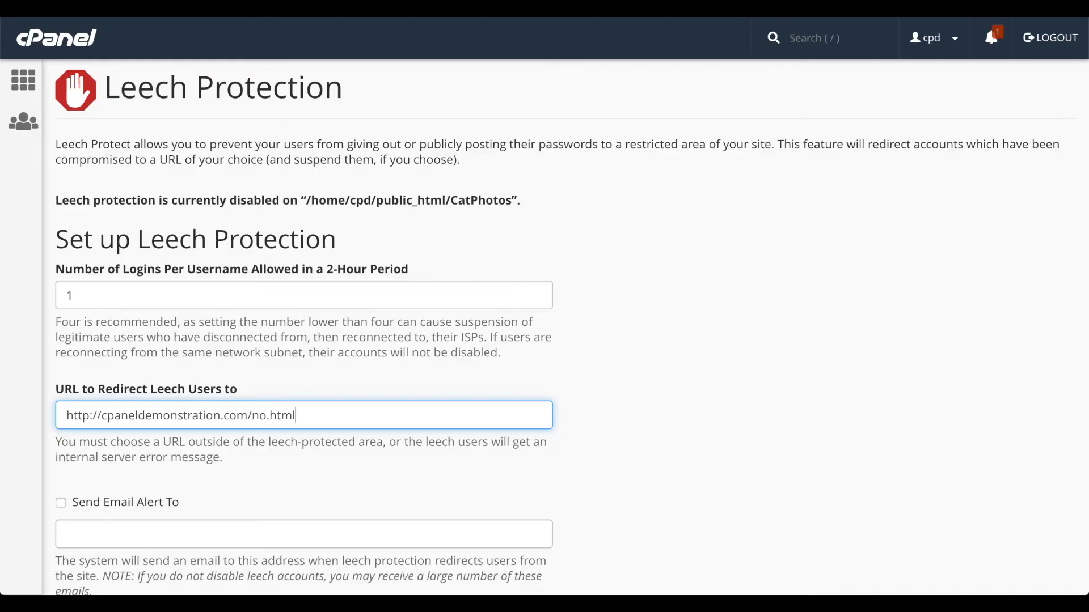
Step: Turn on e-mail alerts to the contact address, tick Disable Compromised Accounts, and enable leech protection
scroll(173, 416, down, 2)
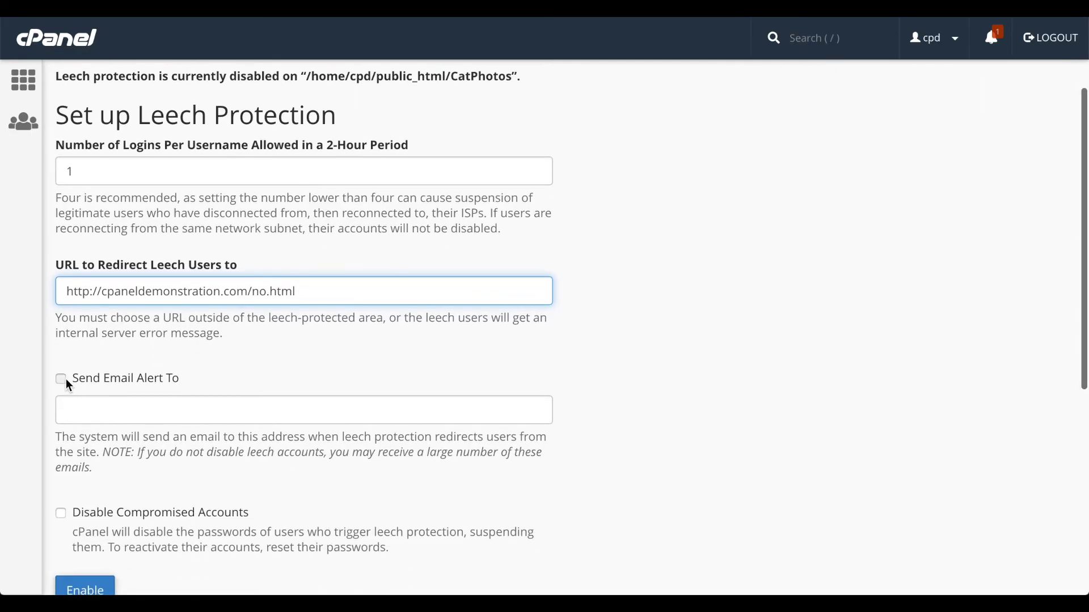
click(61, 379)
click(105, 408)
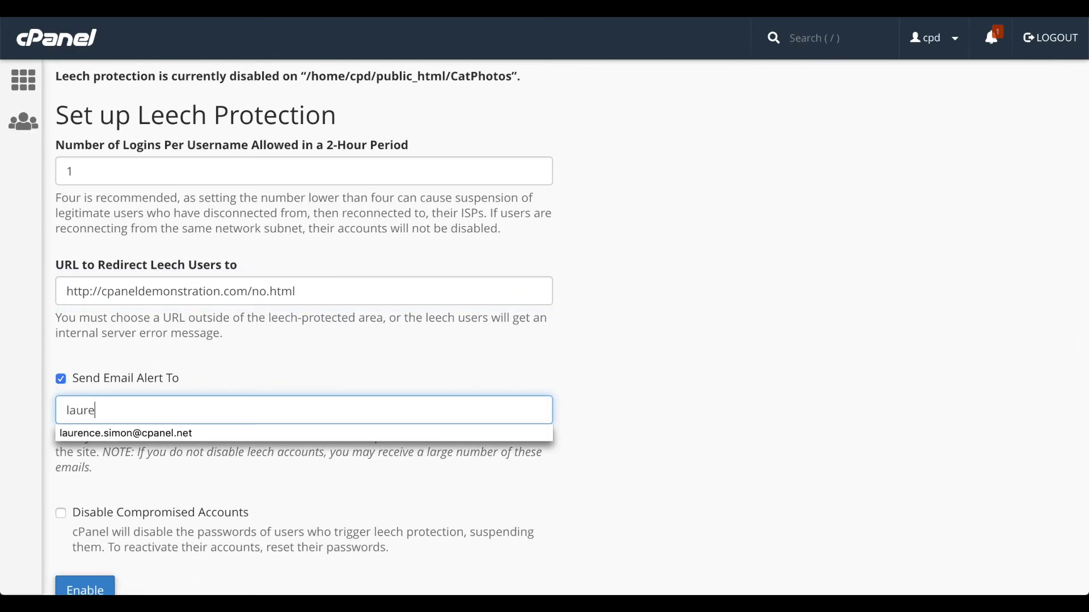
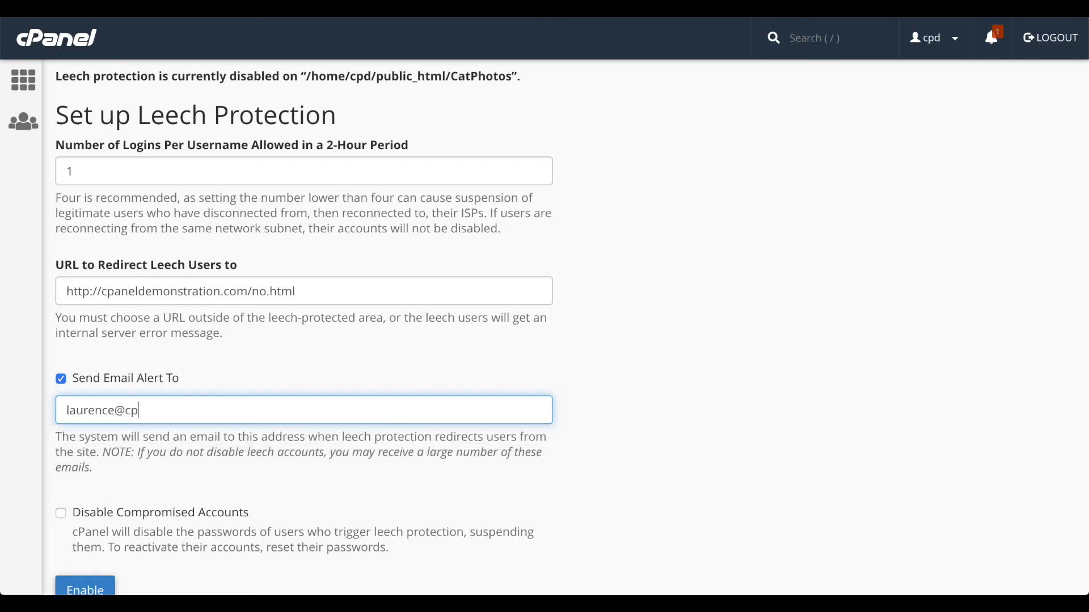
scroll(104, 406, down, 2)
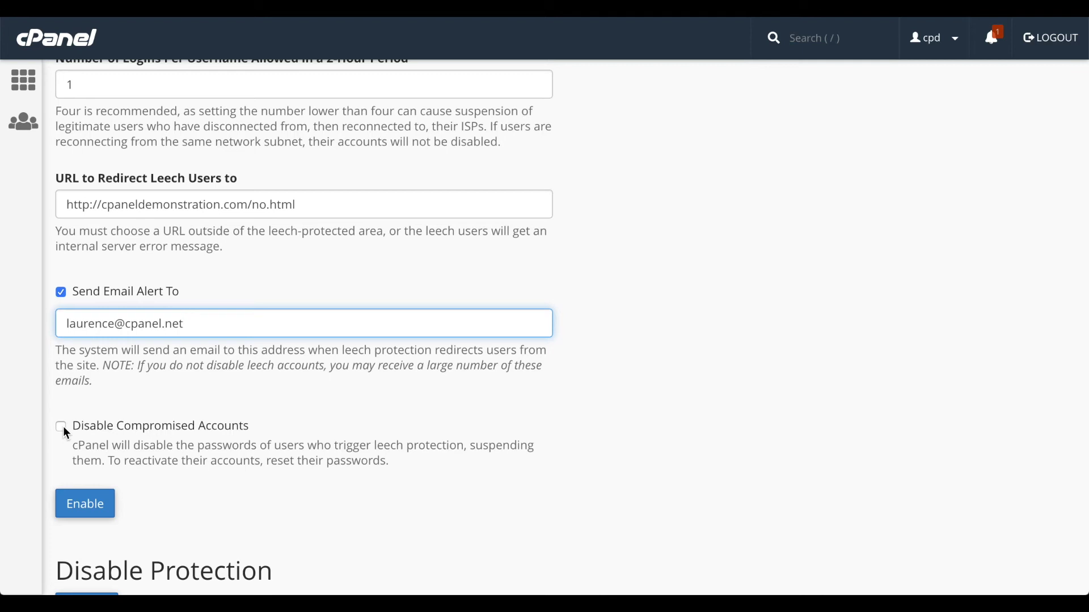
click(61, 427)
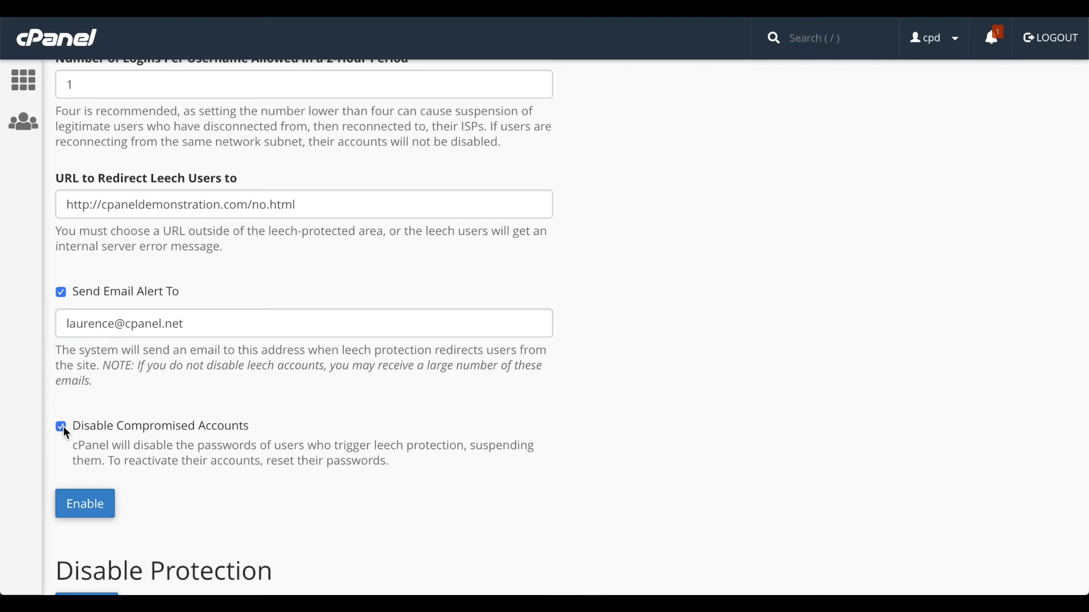
scroll(63, 426, down, 1)
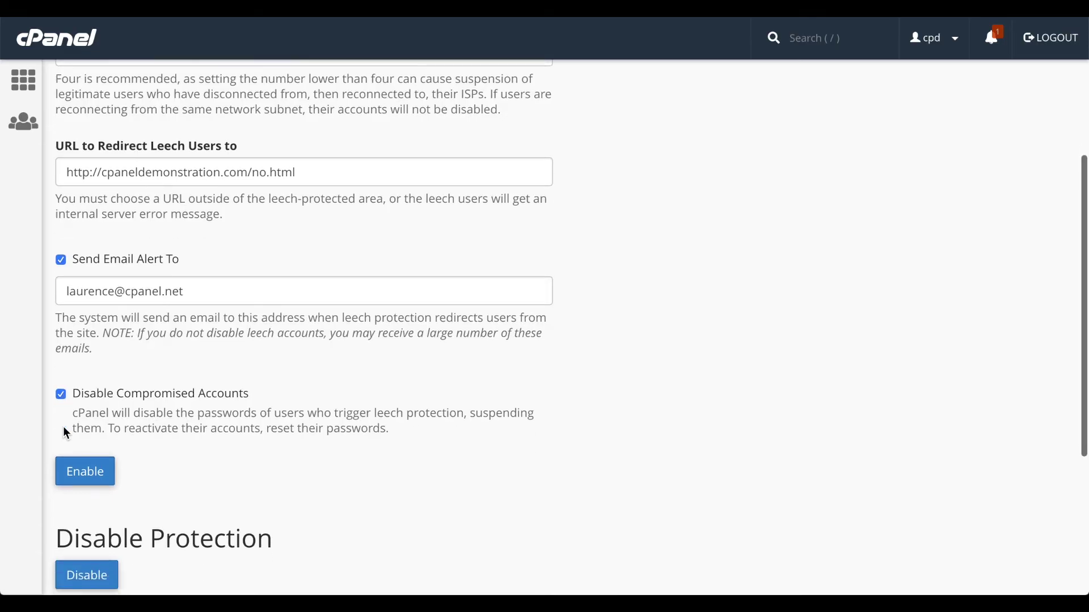
click(87, 451)
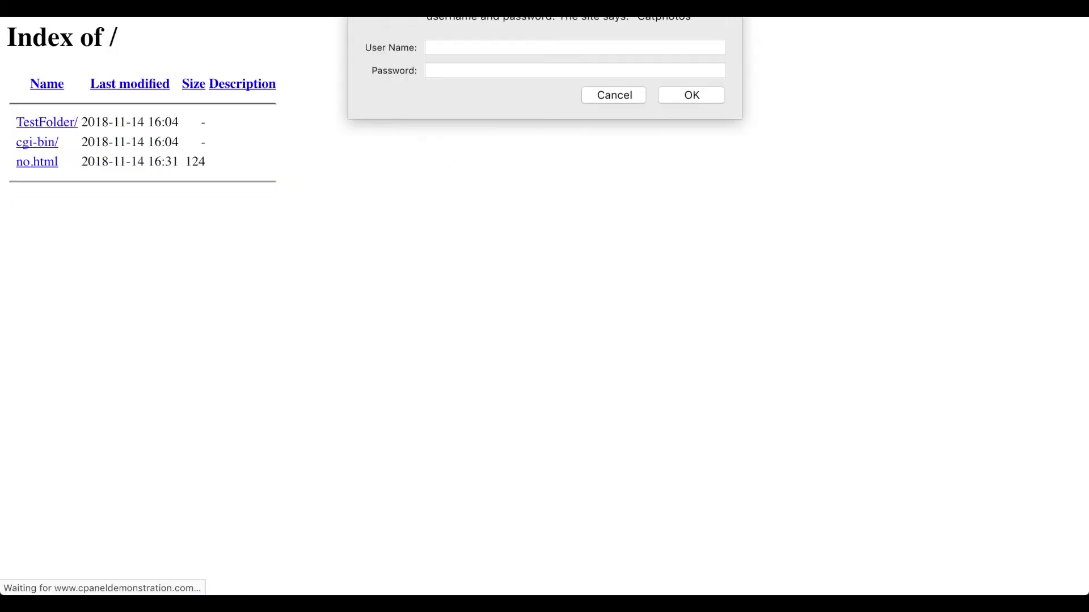
Step: Submit the test username and password in the Catphotos login prompt
text(user)
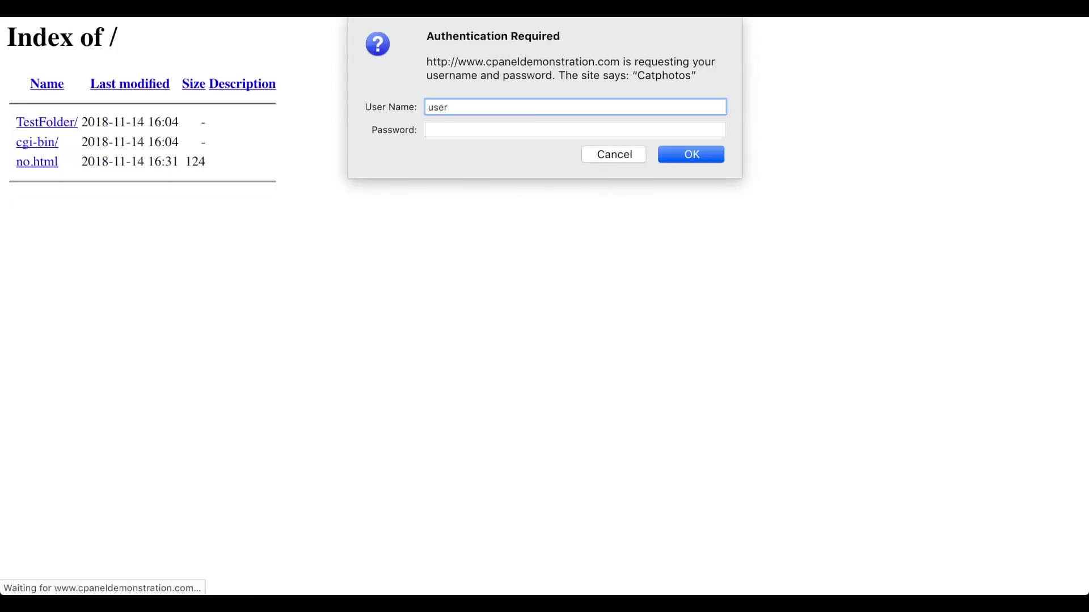
key(Tab)
text(••••••••)
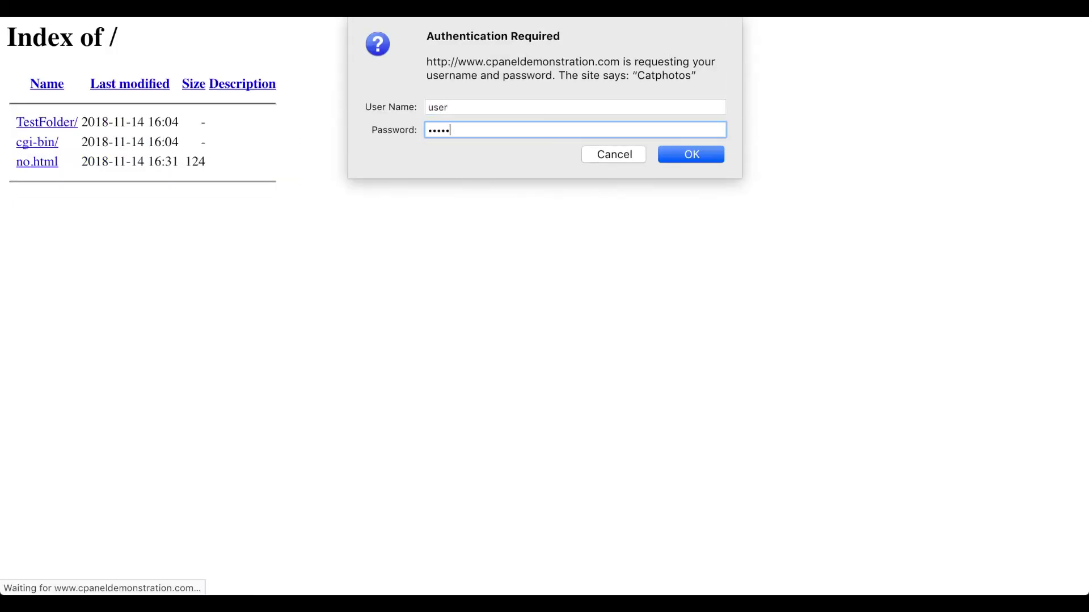
click(701, 155)
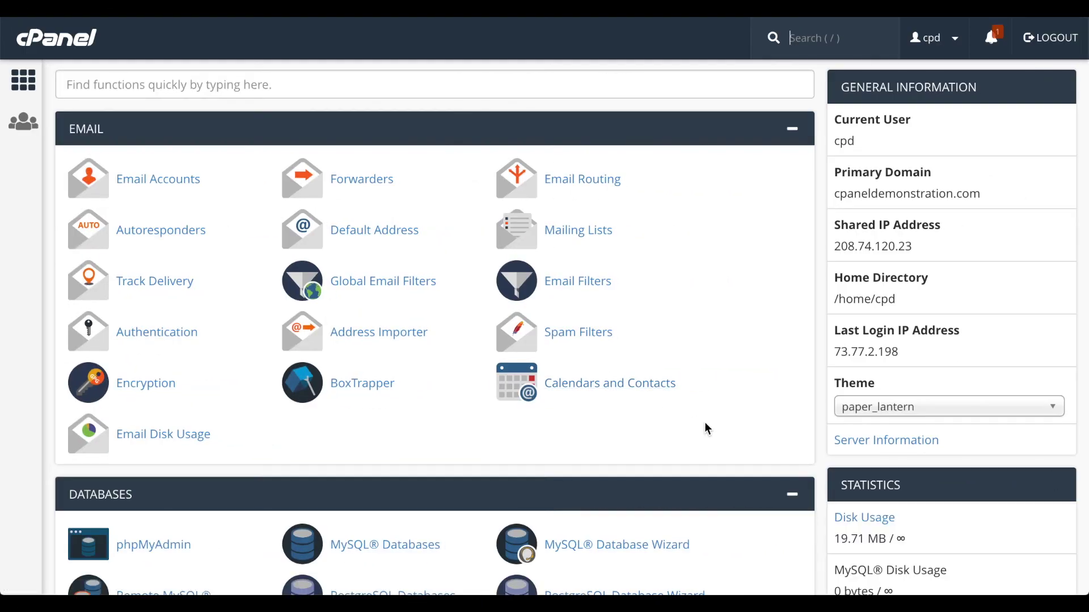
Step: Disable leech protection on public_html/CatPhotos and return to its Leech Protection setup page
scroll(706, 429, down, 15)
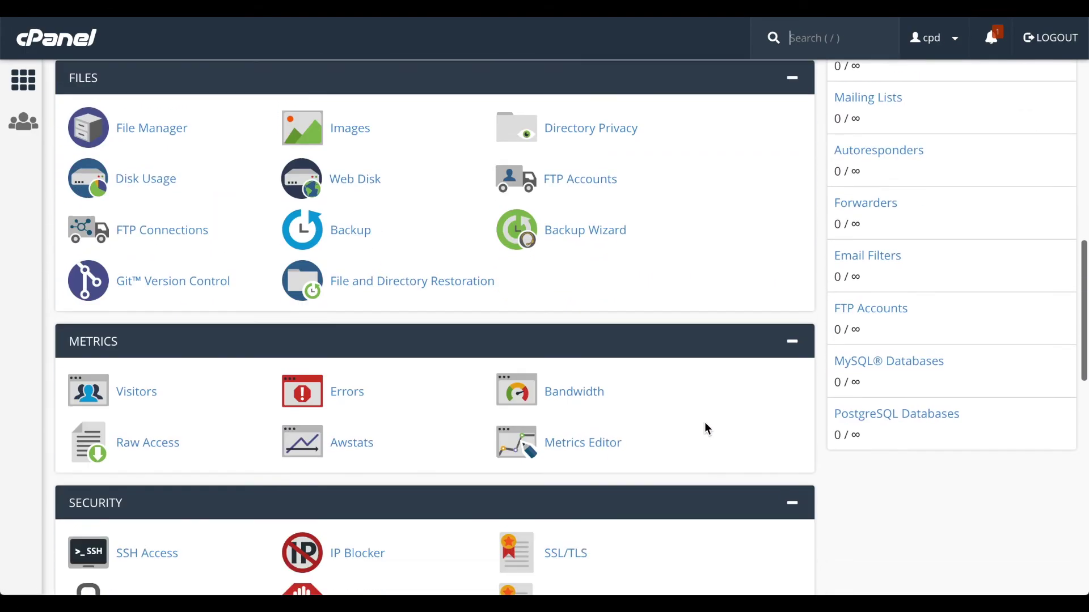
scroll(706, 430, down, 4)
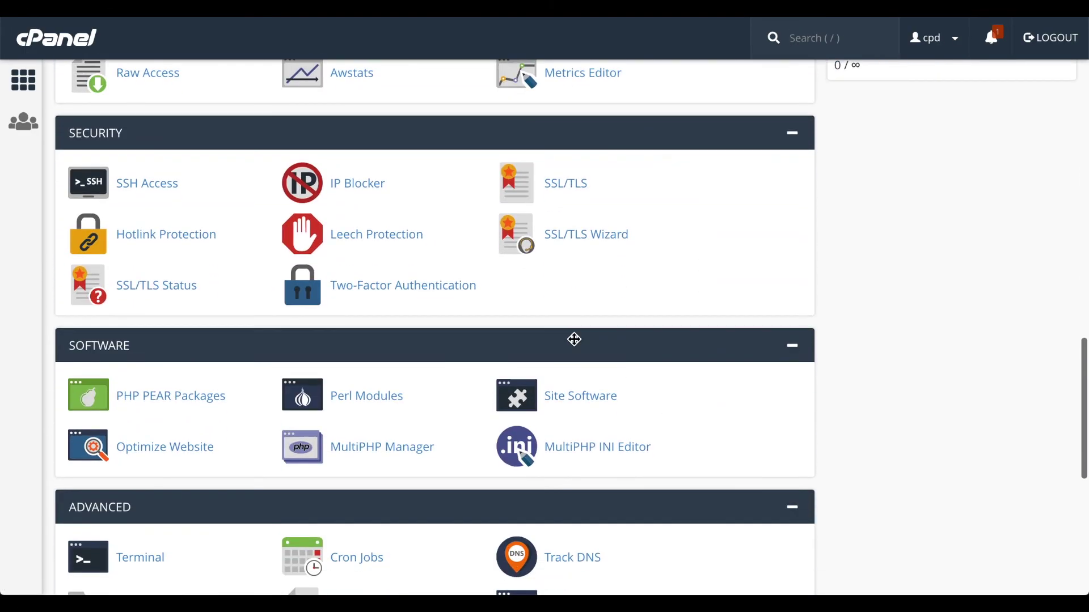
click(398, 243)
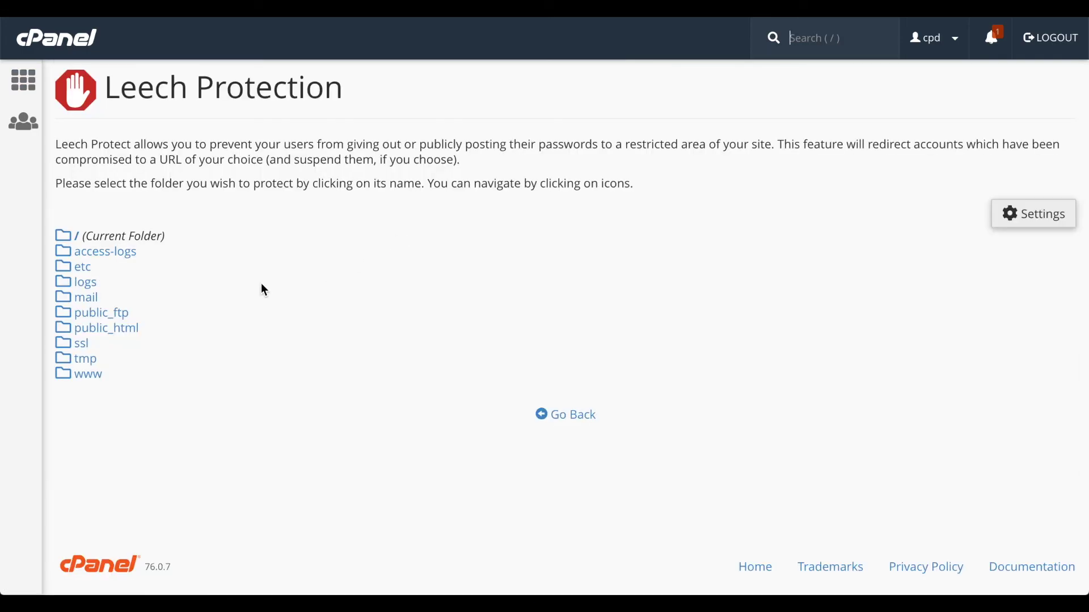
click(63, 327)
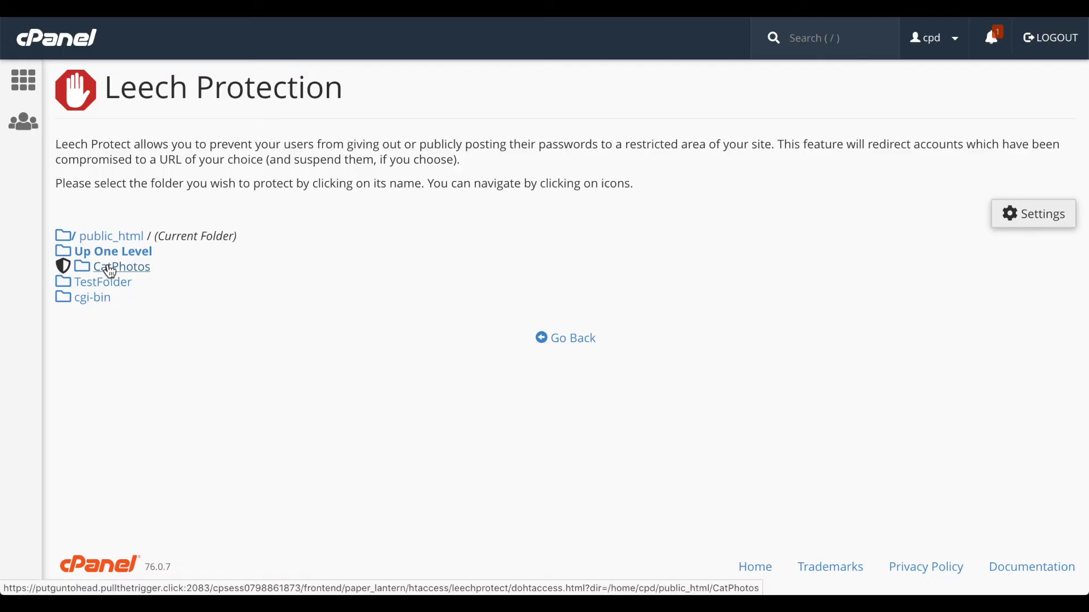
click(106, 268)
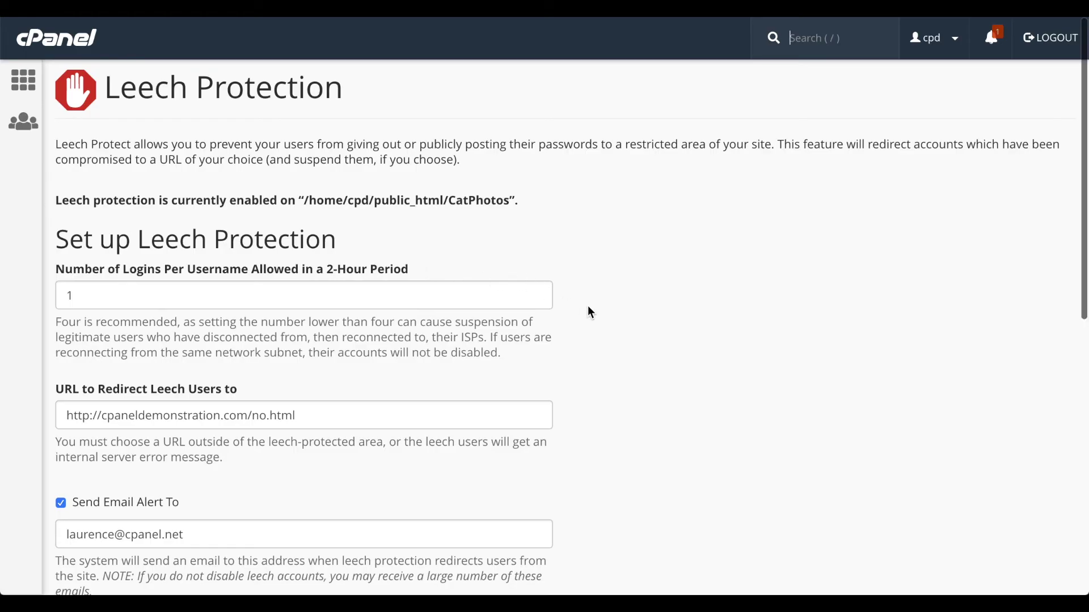
scroll(588, 308, down, 5)
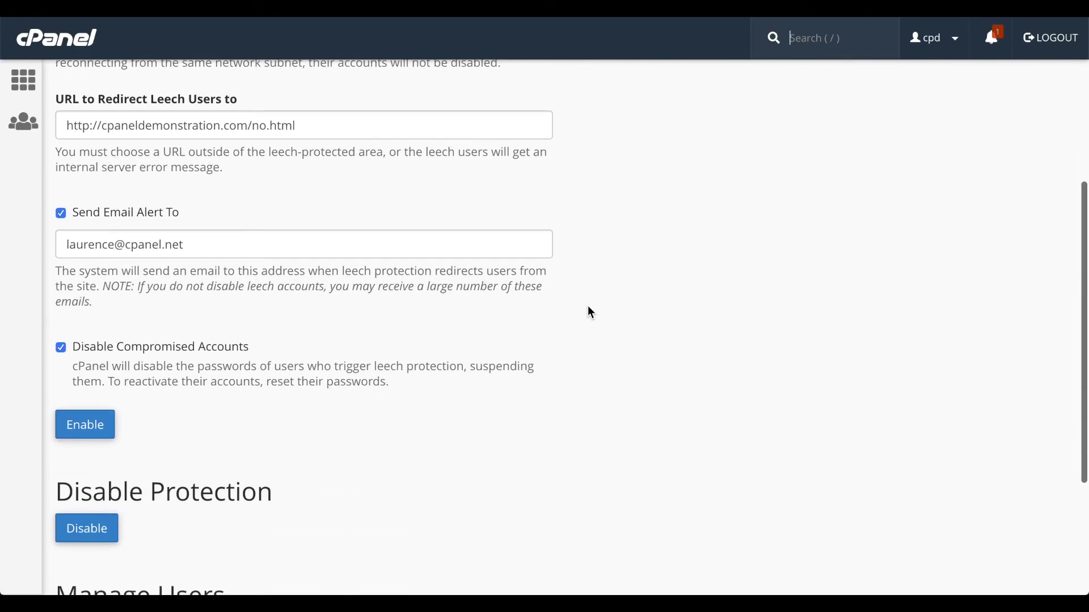
scroll(591, 312, down, 3)
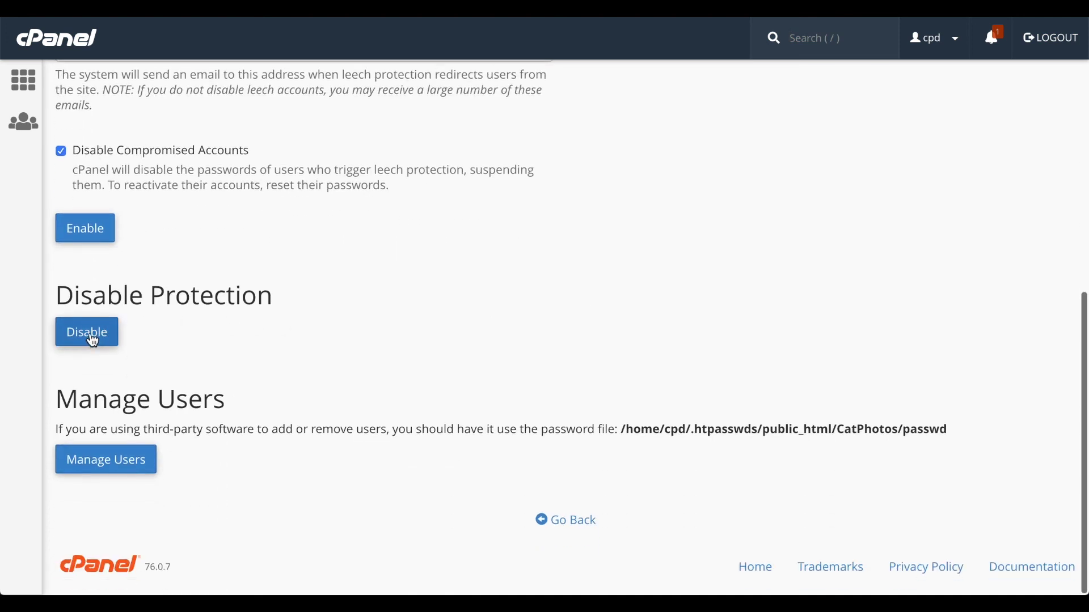
click(92, 339)
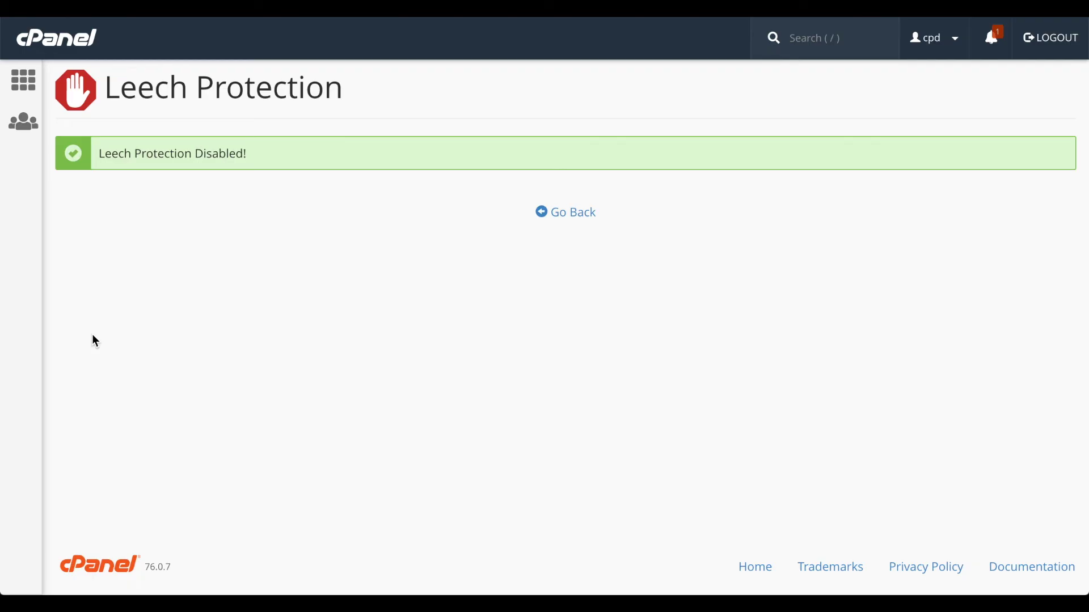
click(572, 215)
Step: Delete the authorized user 'user' from the CatPhotos Directory Privacy users
scroll(574, 215, down, 9)
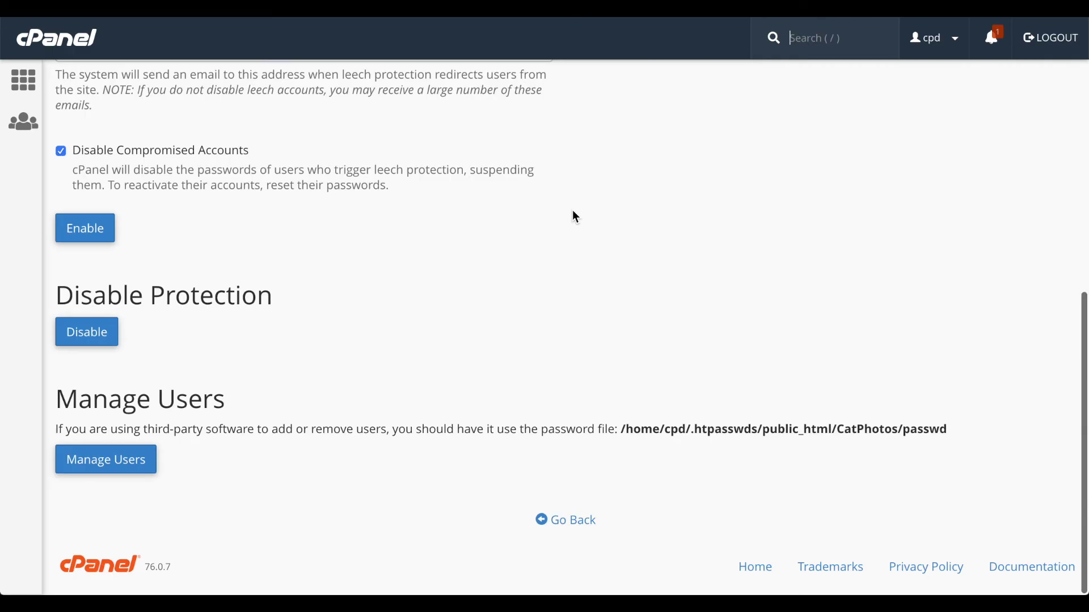
click(115, 464)
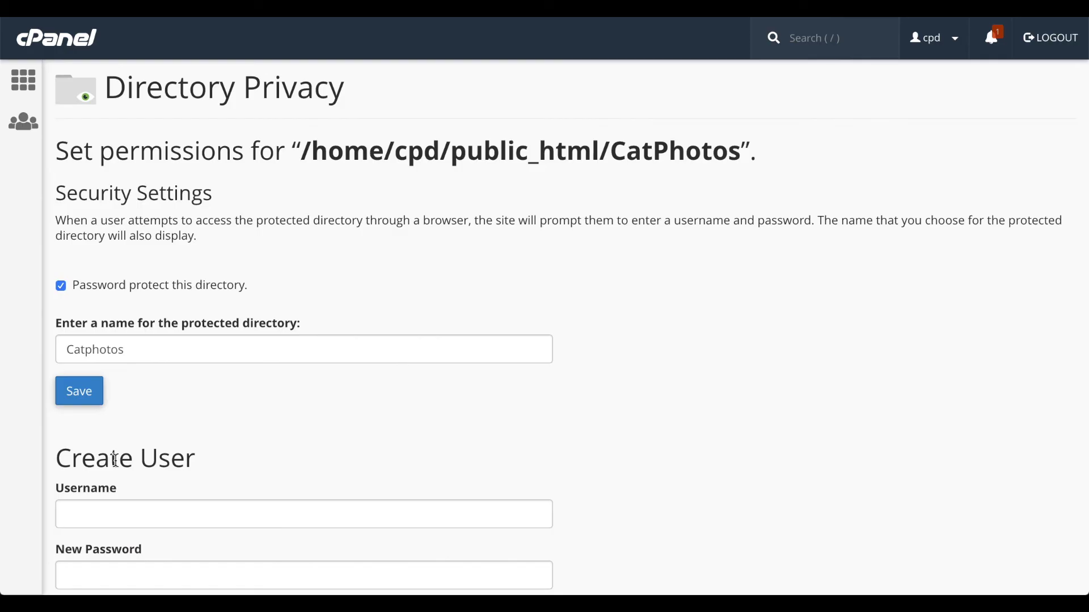
scroll(580, 407, down, 10)
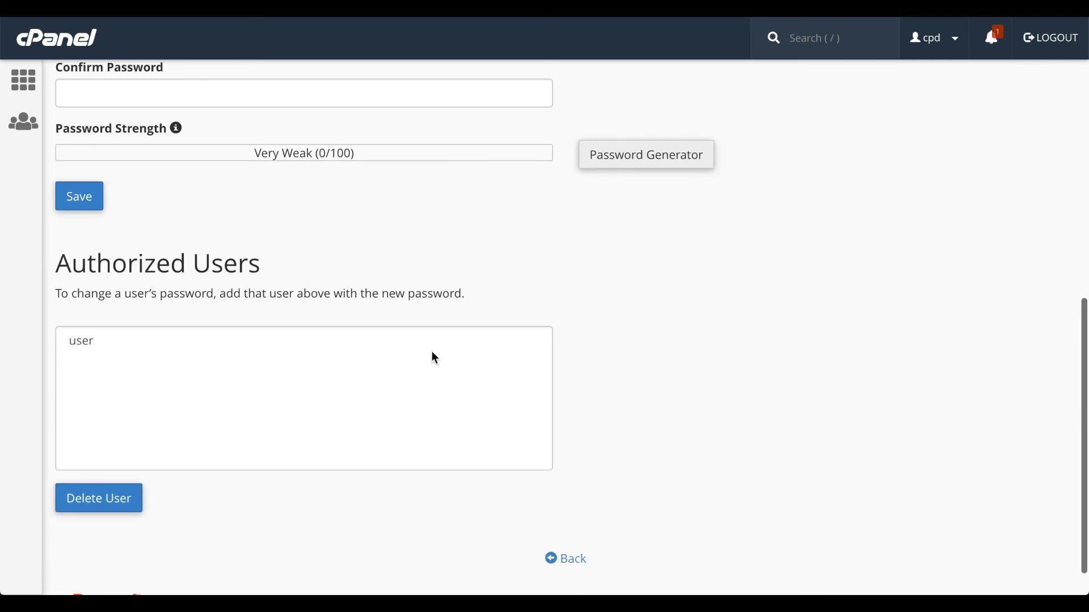
click(416, 345)
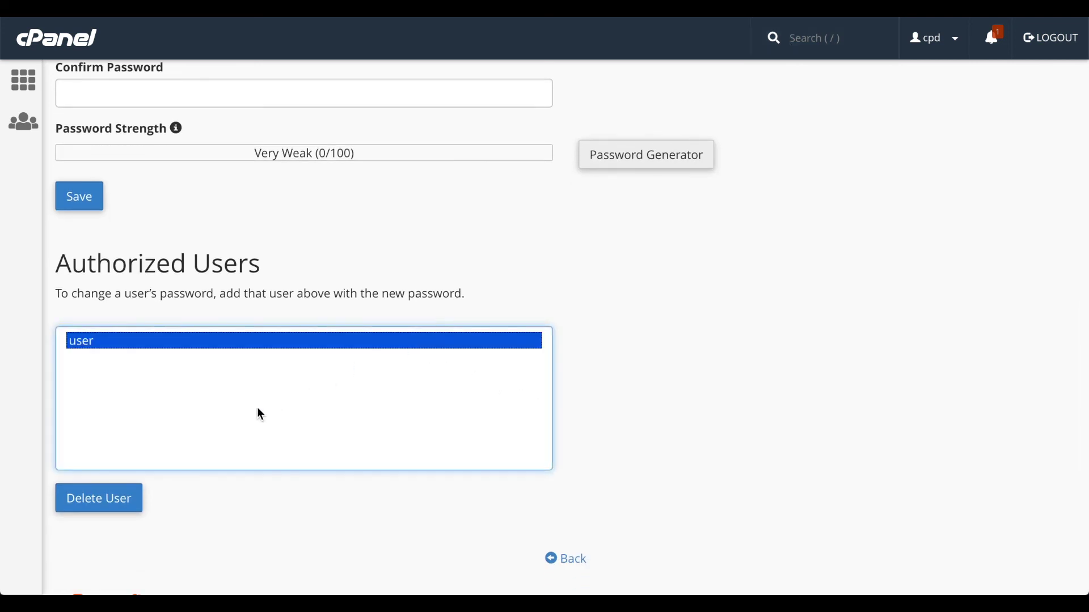
click(112, 507)
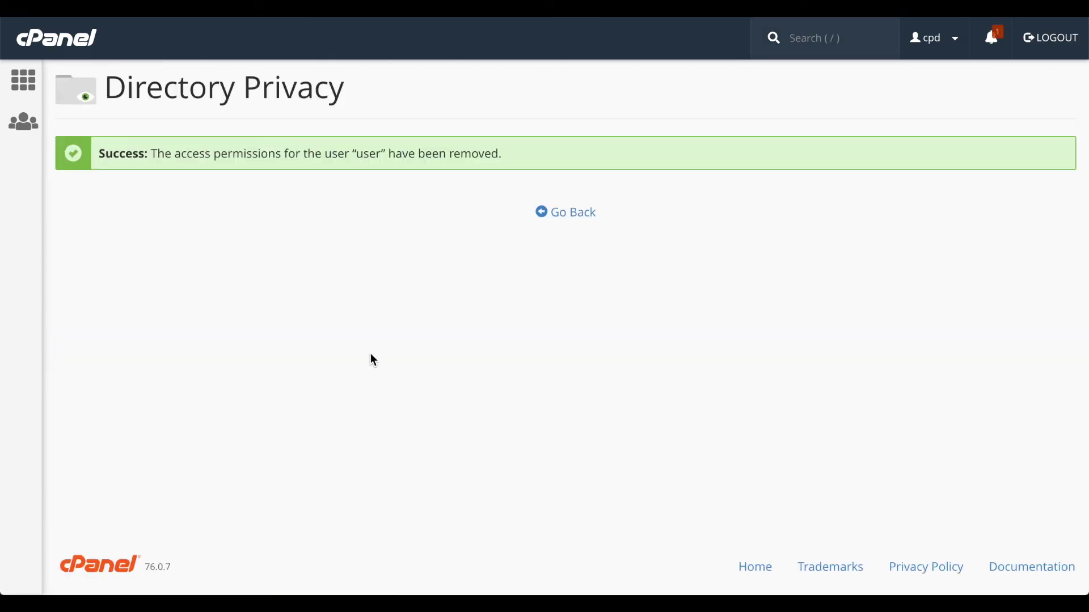
Step: Return from the confirmation to the CatPhotos Directory Privacy page
click(572, 214)
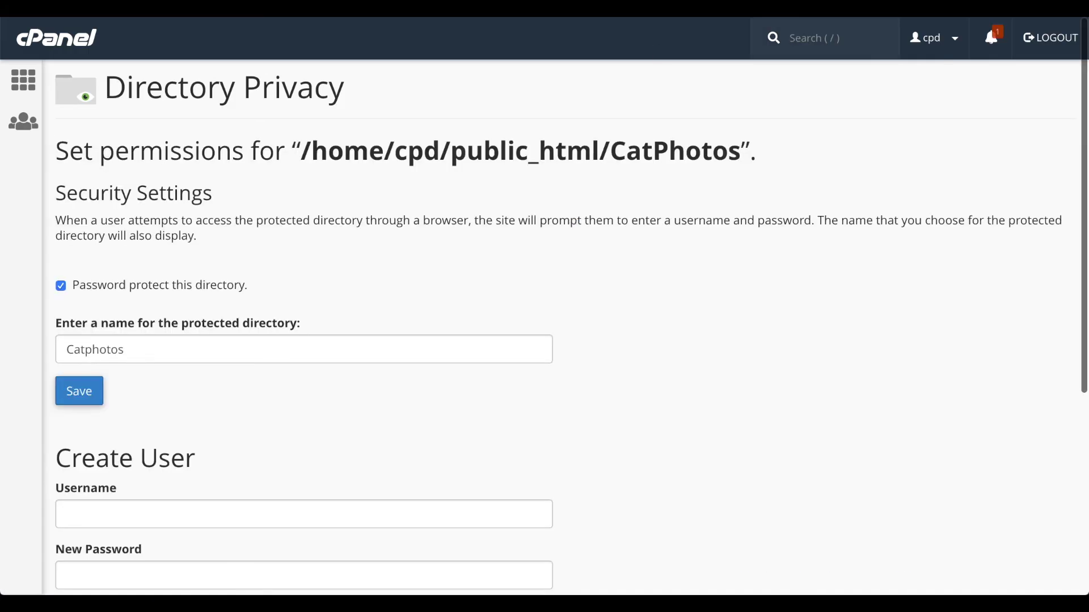